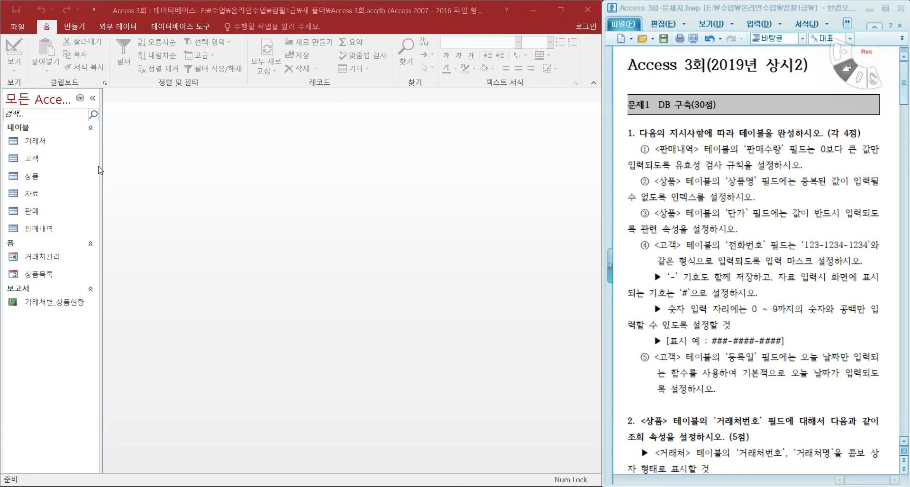
Step: Open the 판매내역 table in Design view
click(47, 234)
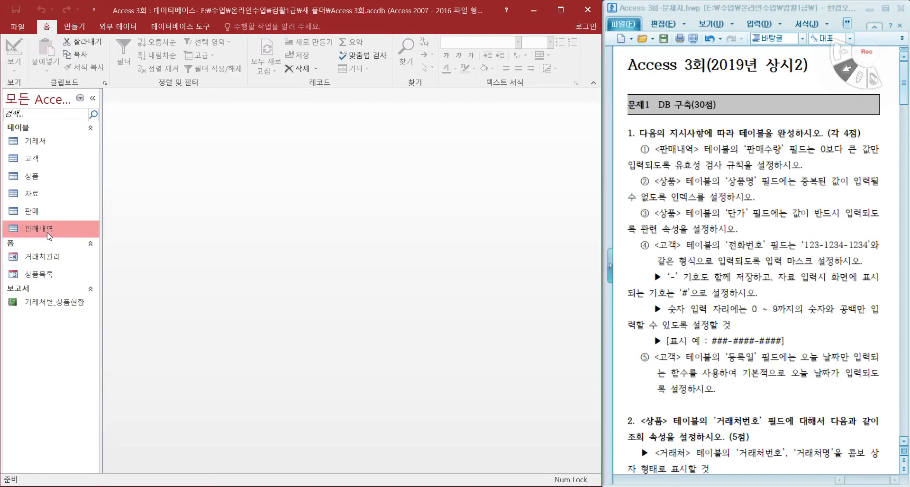
right_click(52, 227)
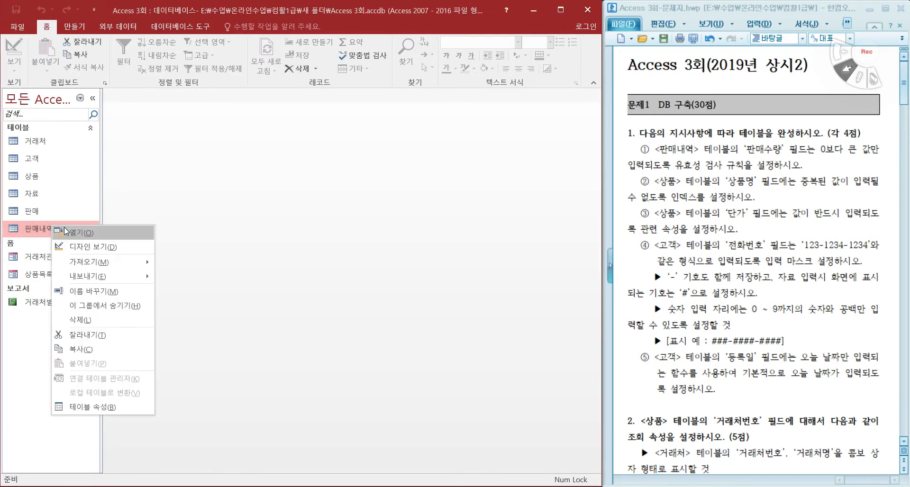
click(90, 247)
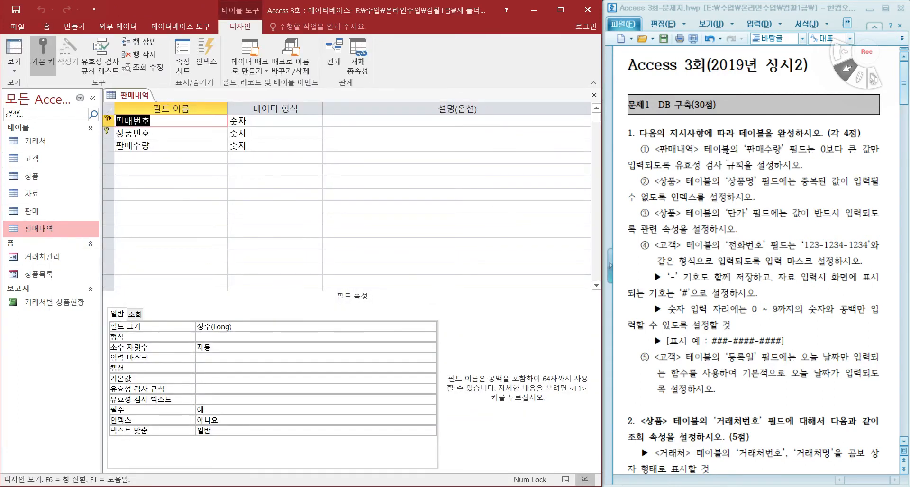
Step: Set the validation rule of the 판매수량 field to >0
click(190, 143)
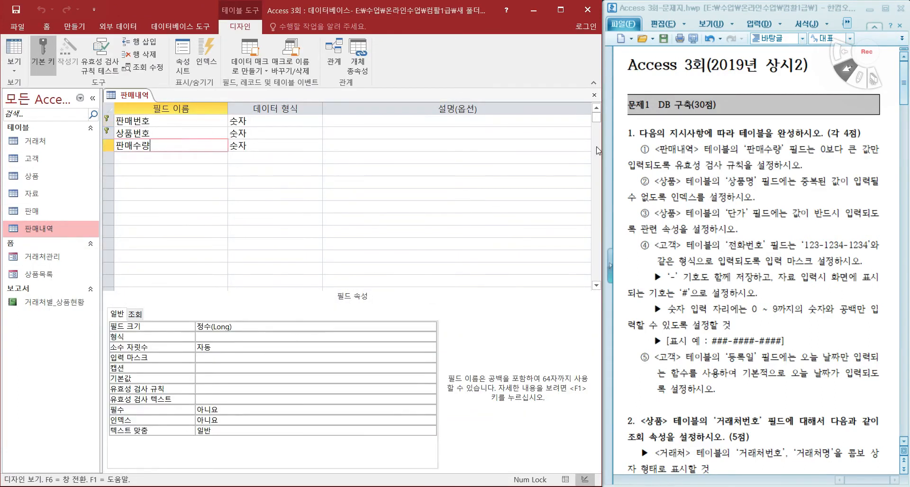
click(816, 150)
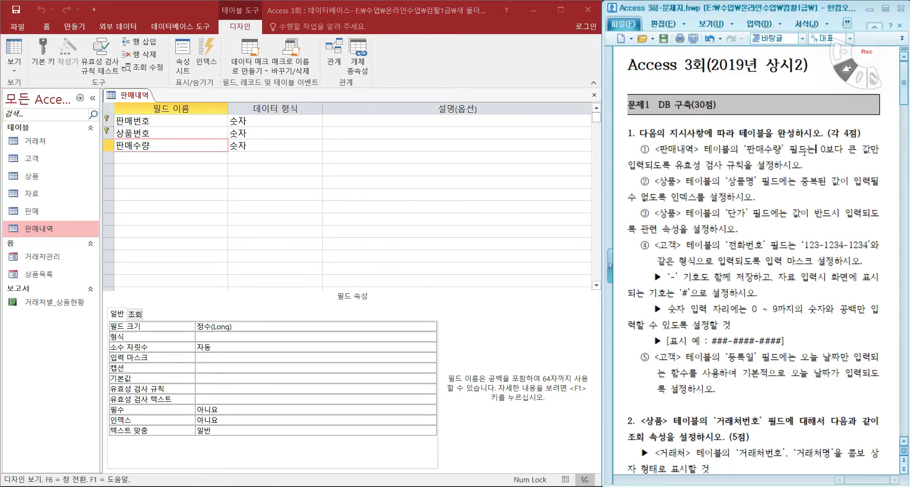
drag(675, 166, 744, 167)
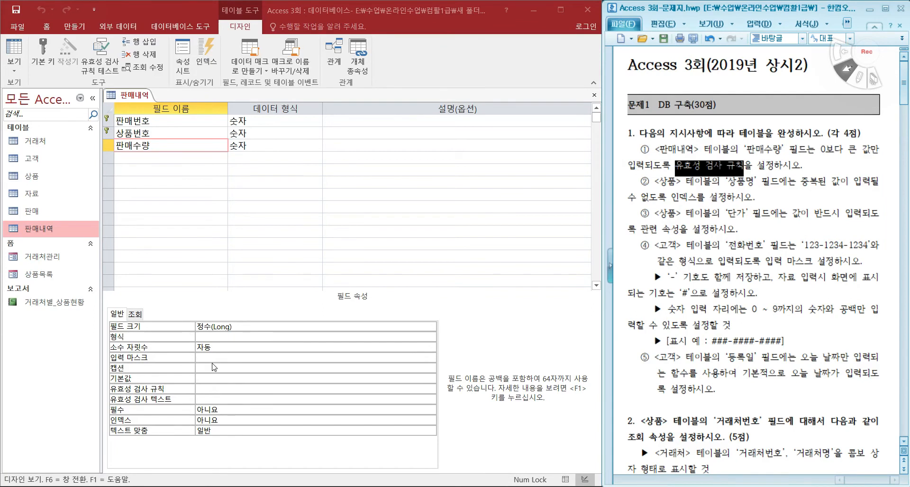
click(215, 390)
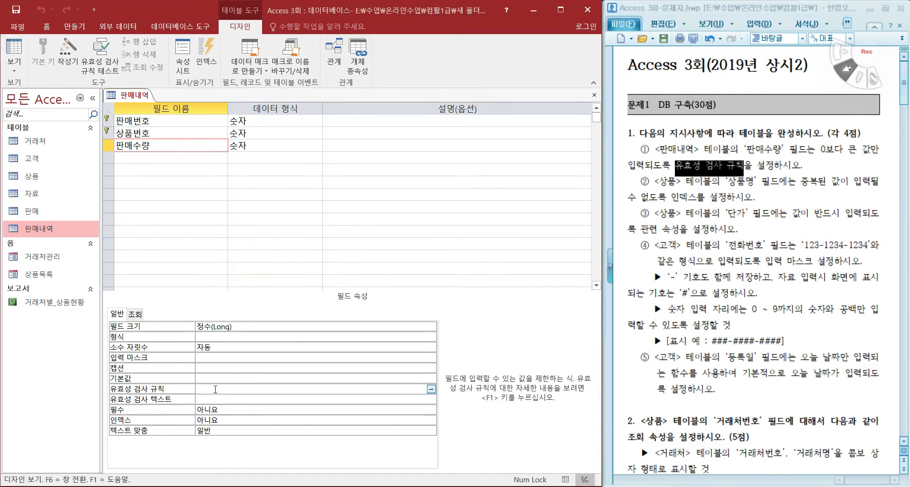
text(>0)
key(Return)
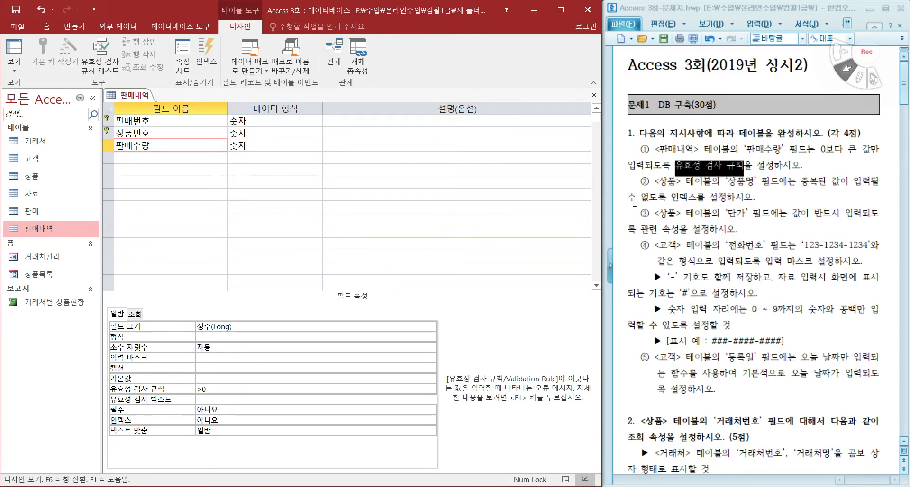
Step: Save the 판매내역 table, agreeing to test existing data against the new rule, and close it
click(17, 10)
click(391, 290)
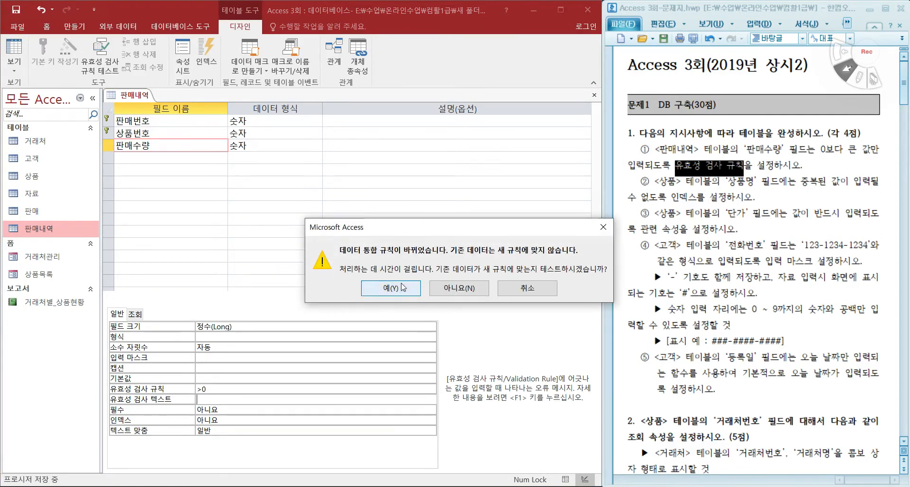
click(594, 95)
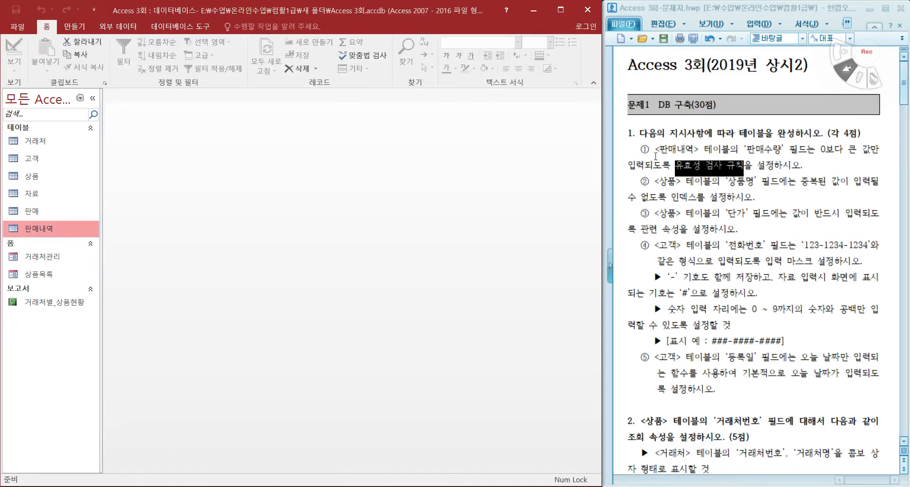
Step: Open the 상품 table in Design view
click(669, 185)
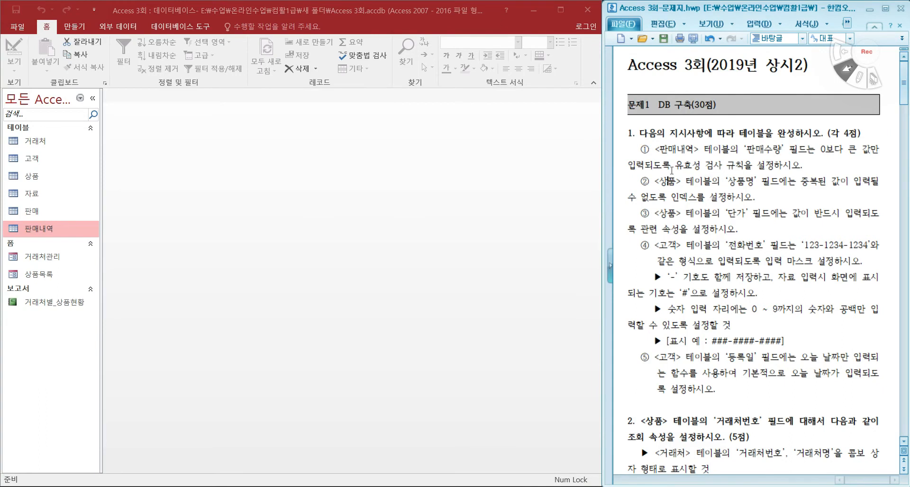
click(38, 175)
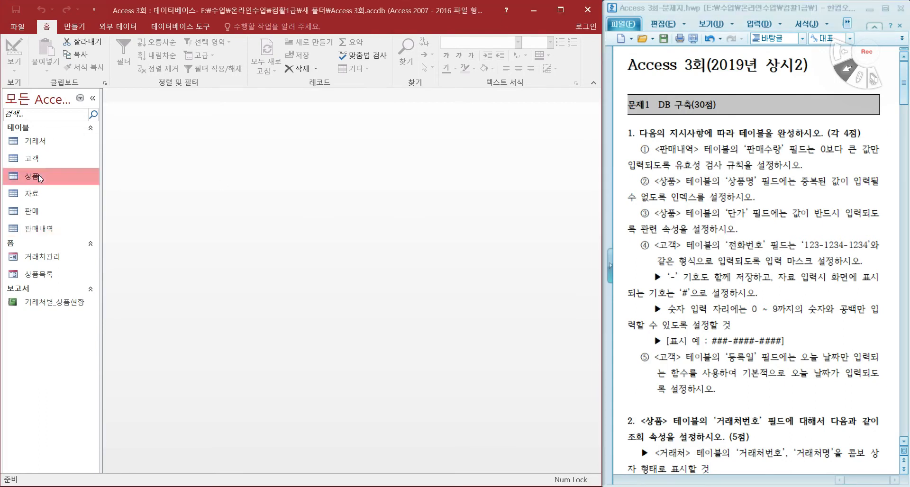
right_click(39, 175)
click(83, 197)
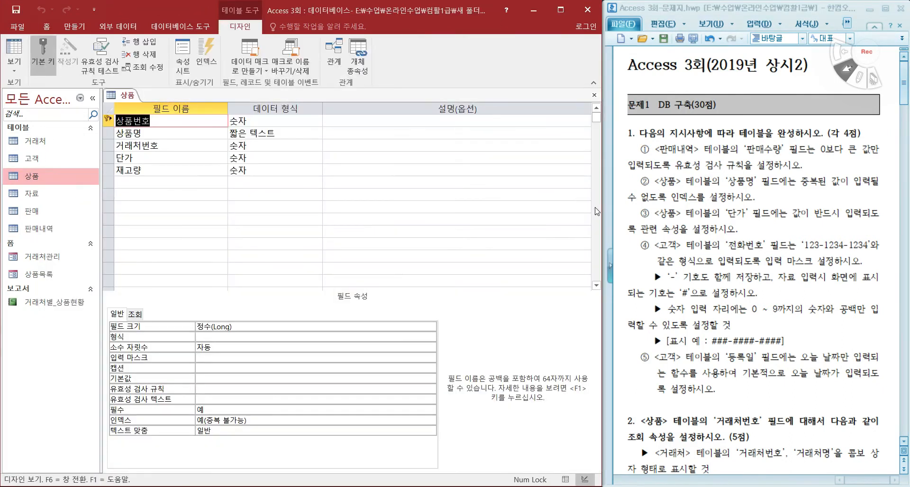
Step: Set the 상품명 field's index to 예(중복 불가능) and the 단가 field's required property to 예
key(Down)
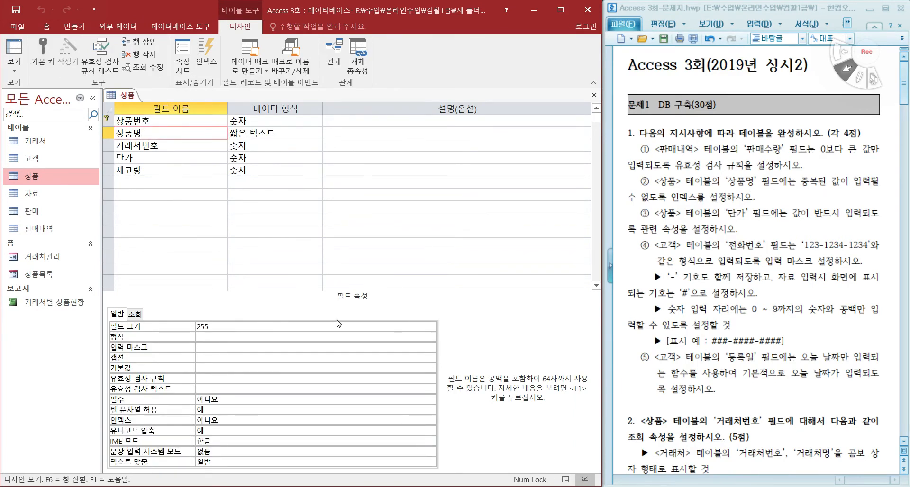
double_click(230, 420)
double_click(230, 420)
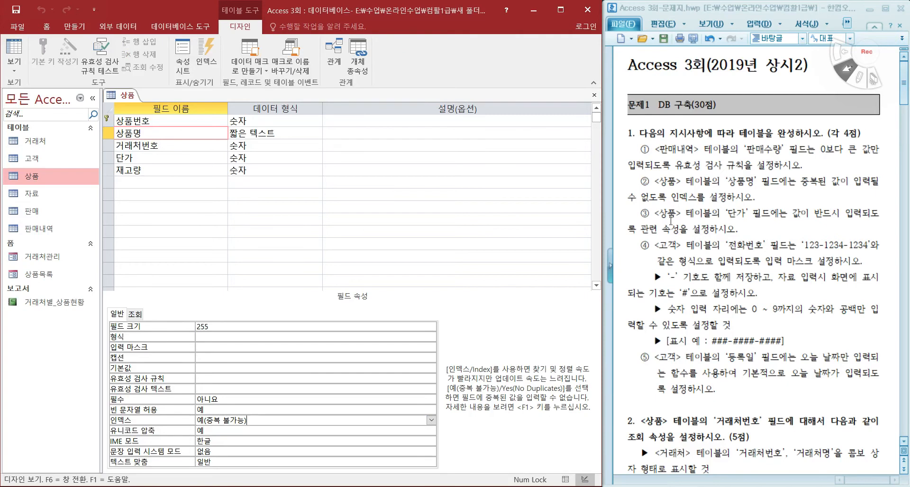
click(187, 156)
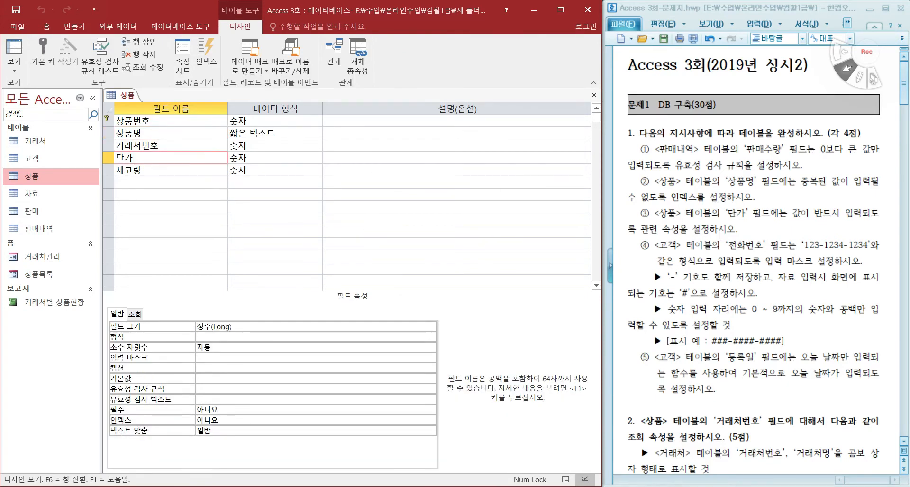
double_click(224, 412)
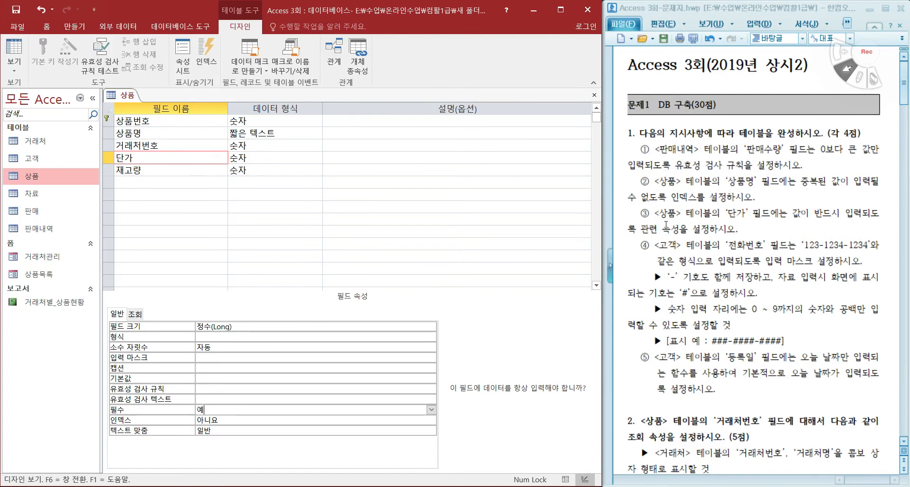
Step: Save the 상품 table, agreeing to test the existing data, and close it
click(20, 10)
click(392, 287)
click(595, 95)
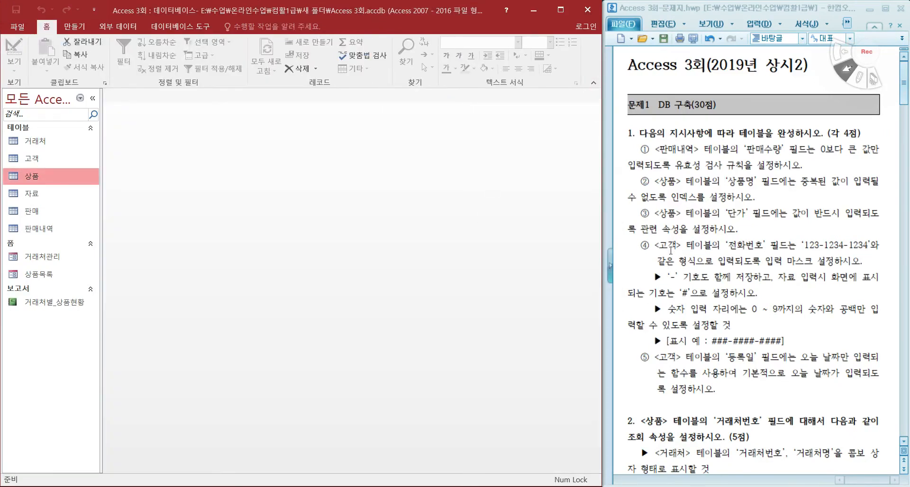
Step: Open the 고객 table in Design view and select the 전화번호 field
right_click(46, 160)
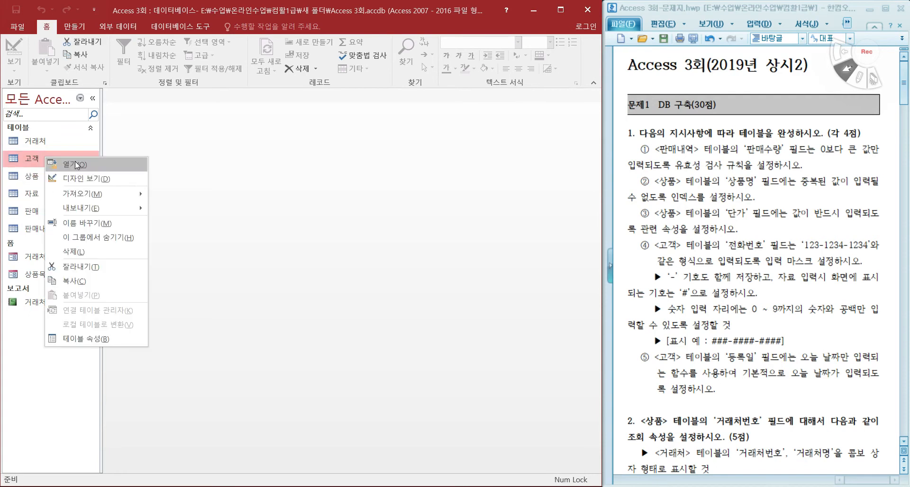
click(119, 180)
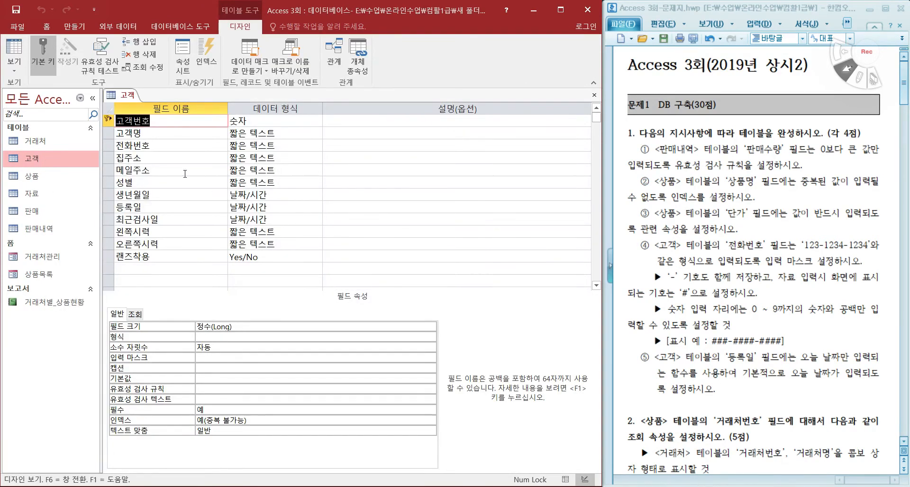
click(175, 146)
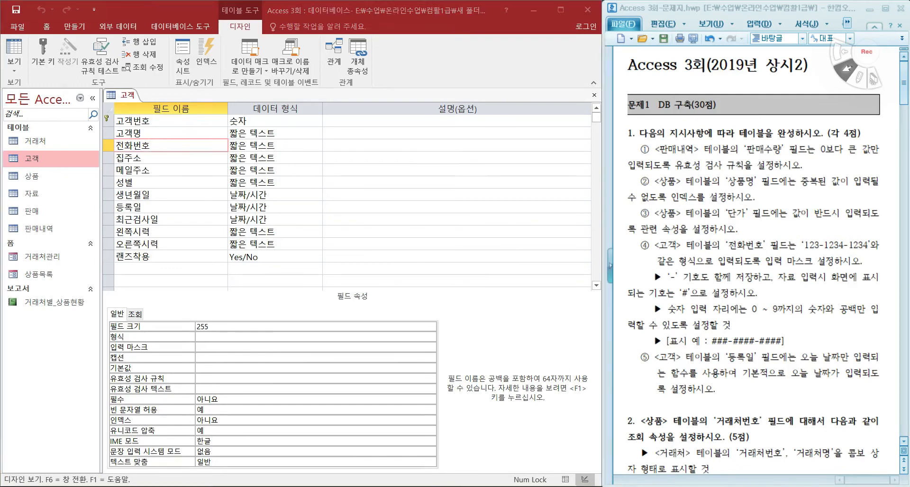
Step: Switch to 입력마스크.pdf in 알PDF and review the input mask symbols and the three mask sections
click(441, 486)
scroll(275, 285, up, 1)
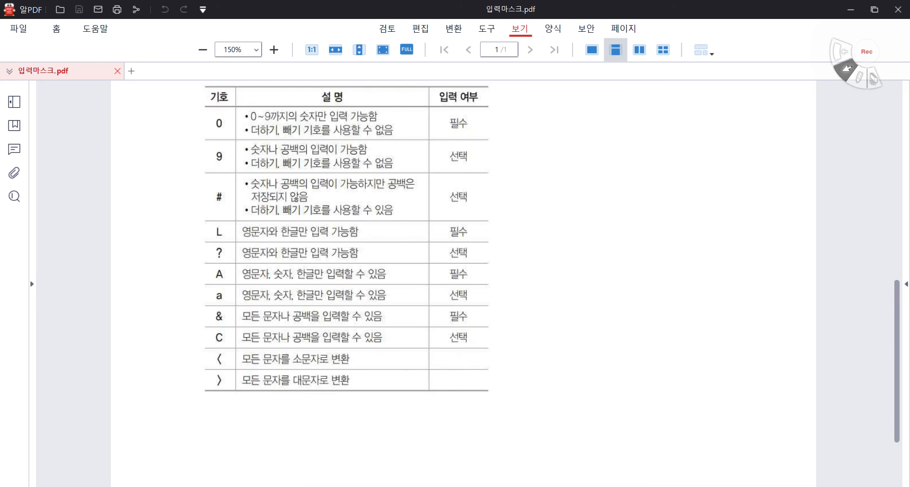
scroll(315, 327, up, 5)
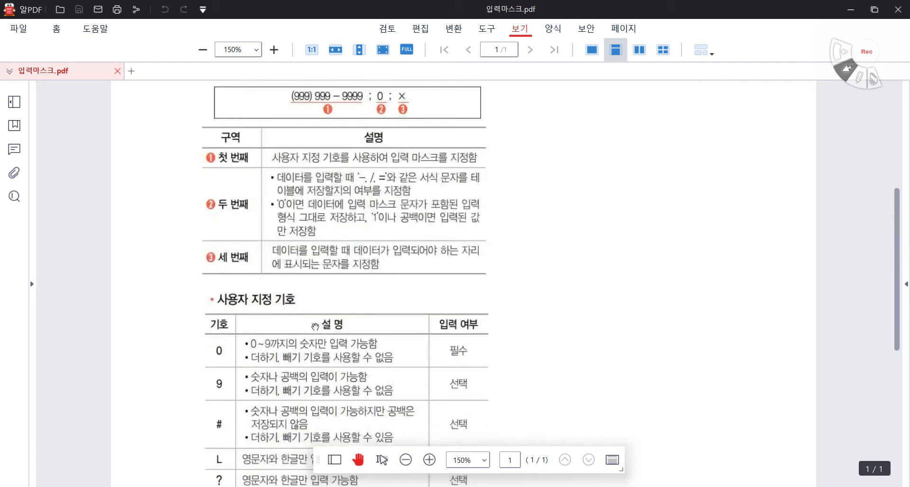
scroll(315, 327, up, 1)
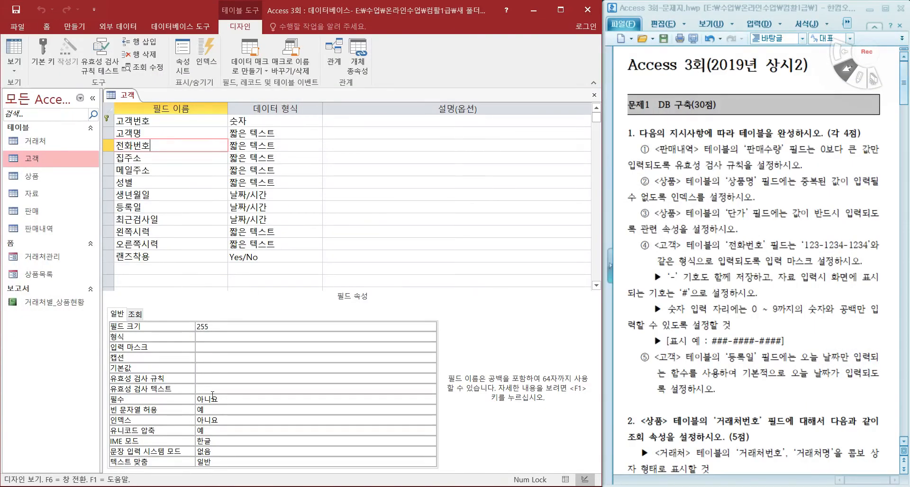
click(214, 348)
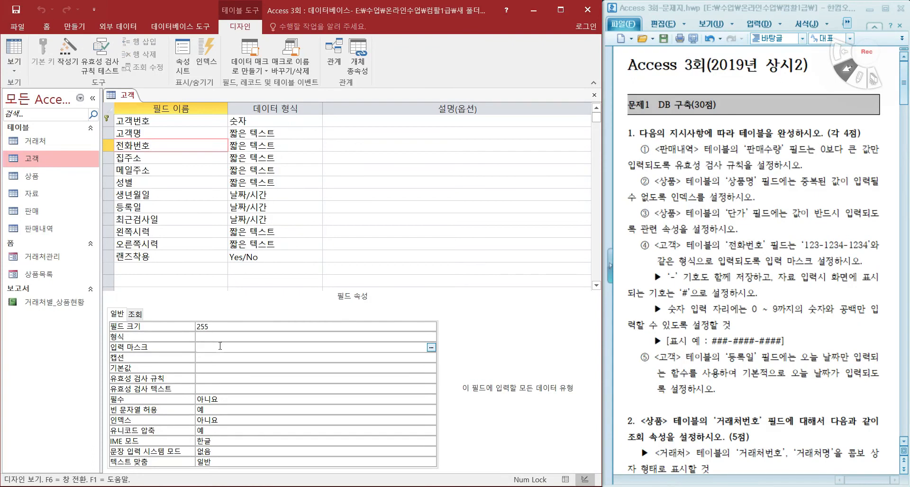
text(999-9999-999)
text(9;0;#)
click(17, 9)
Step: Check the 전화번호 mask in the blank new record in Datasheet view, and return to Design view
click(16, 47)
scroll(252, 381, down, 18)
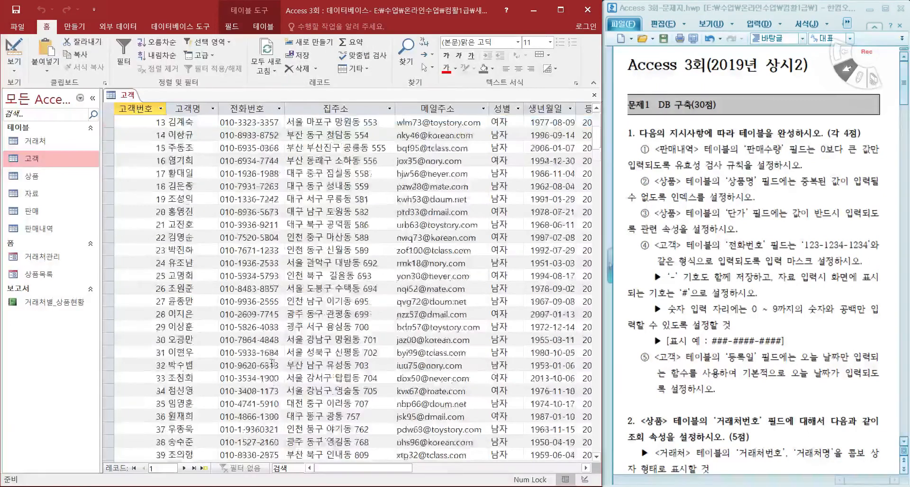
scroll(253, 382, down, 15)
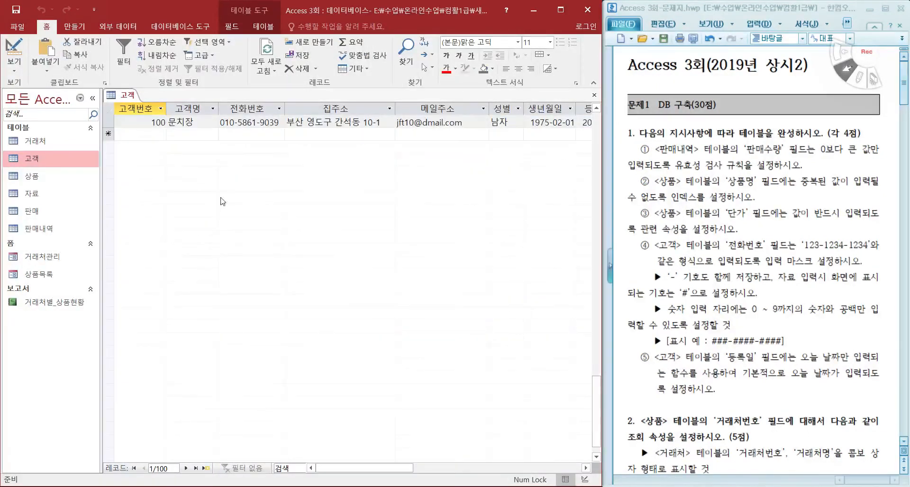
click(233, 135)
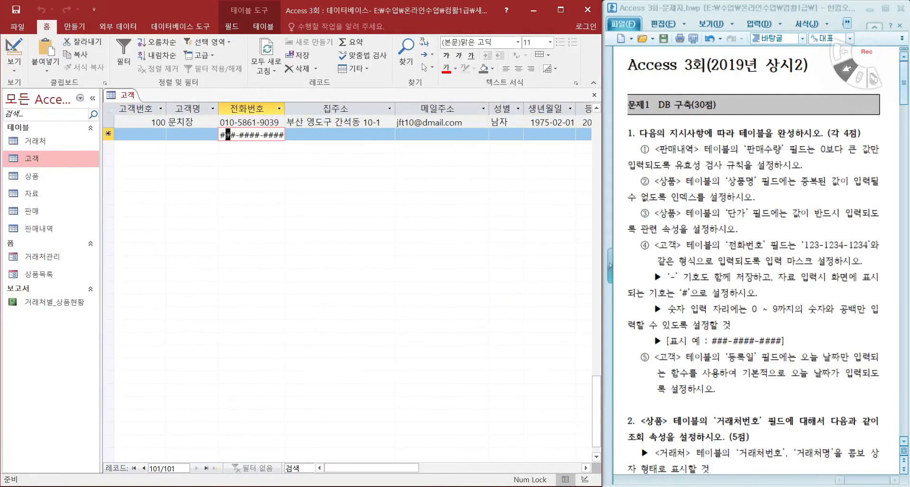
click(251, 136)
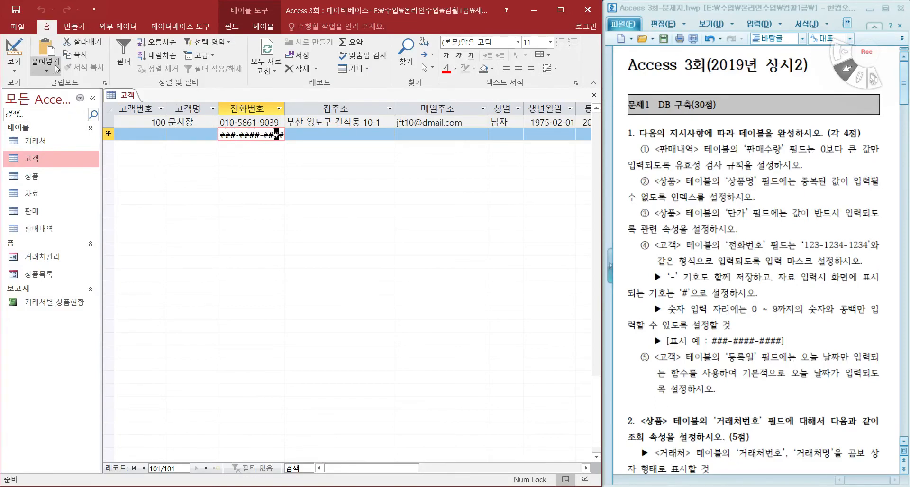
click(14, 51)
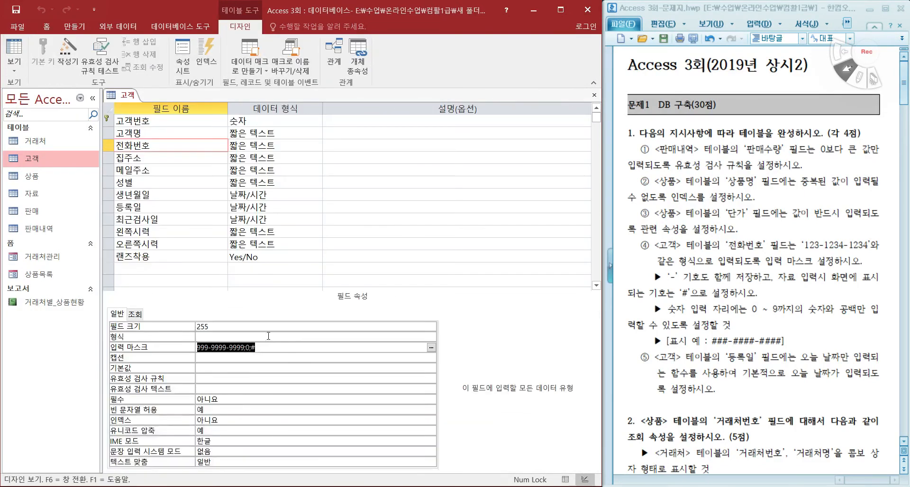
click(287, 347)
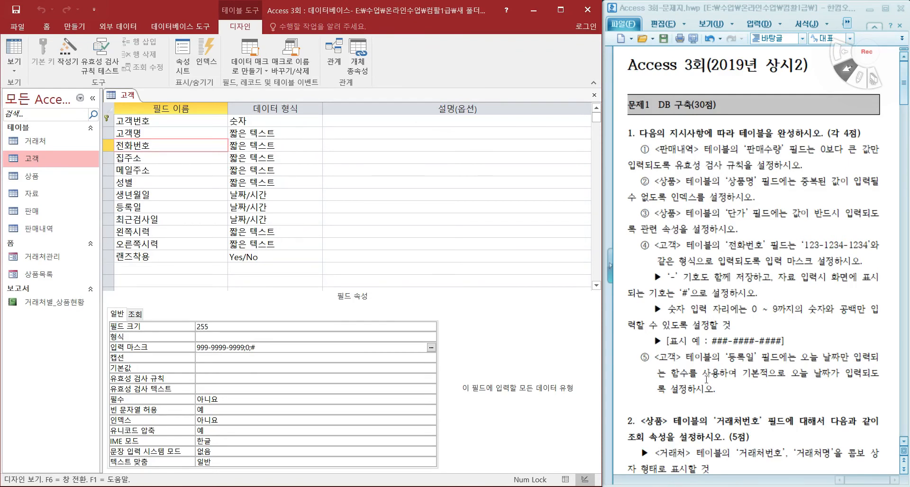
Step: Set the default value of the 고객 table's 등록일 field to Date(), save the table and close it
click(151, 207)
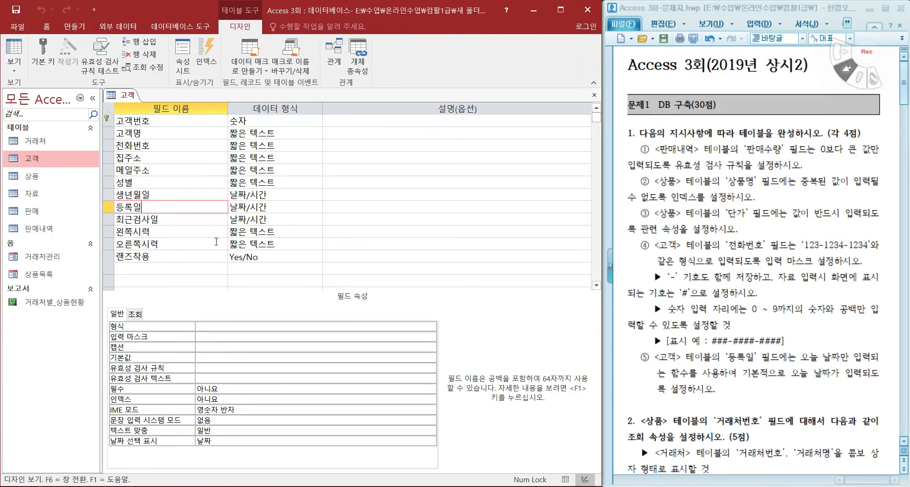
click(225, 358)
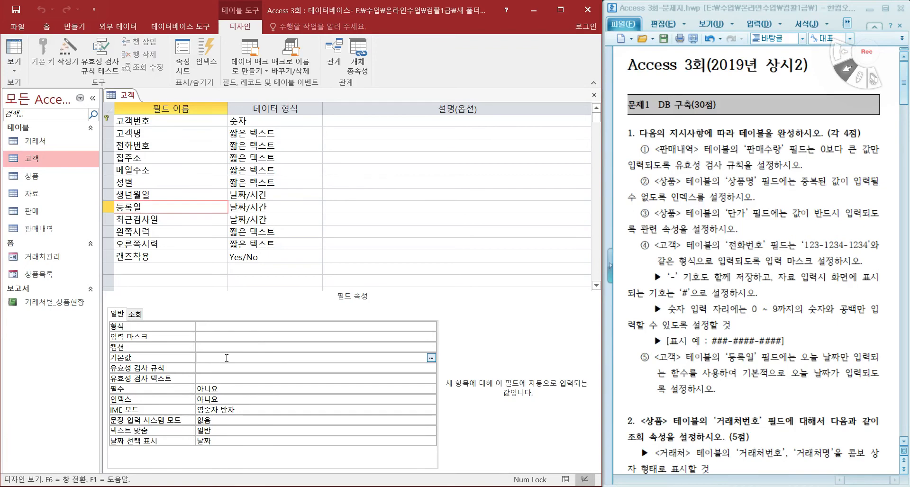
text(ㅇㅁ)
key(Hangul)
key(BackSpace)
key(BackSpace)
key(Return)
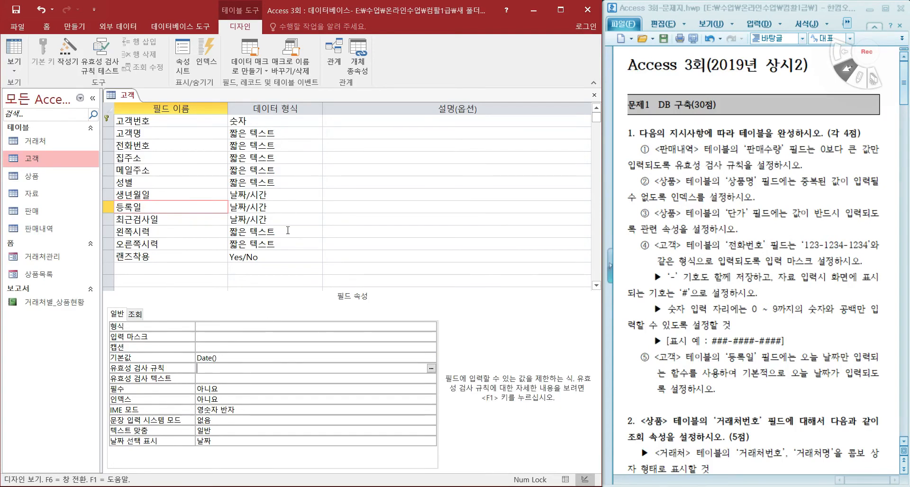
click(16, 9)
click(594, 95)
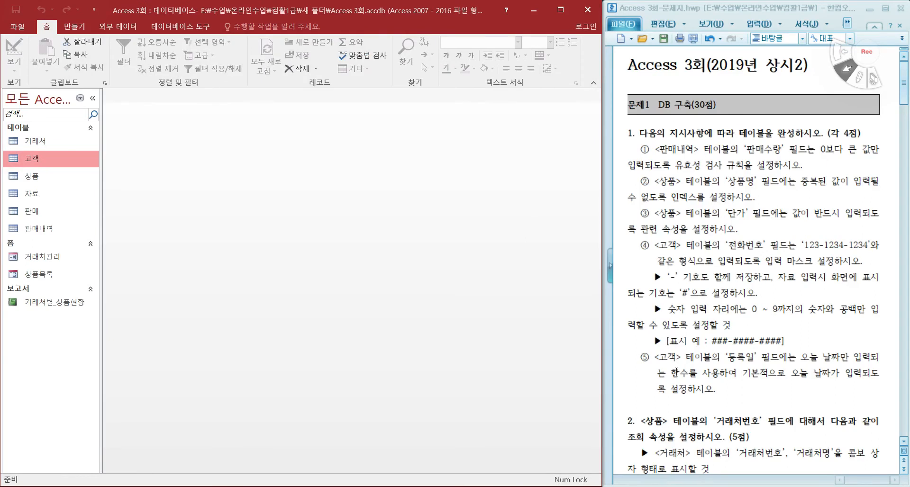
Step: Open the 상품 table in Design view and select the 거래처번호 field required by exam task 2
scroll(677, 372, down, 7)
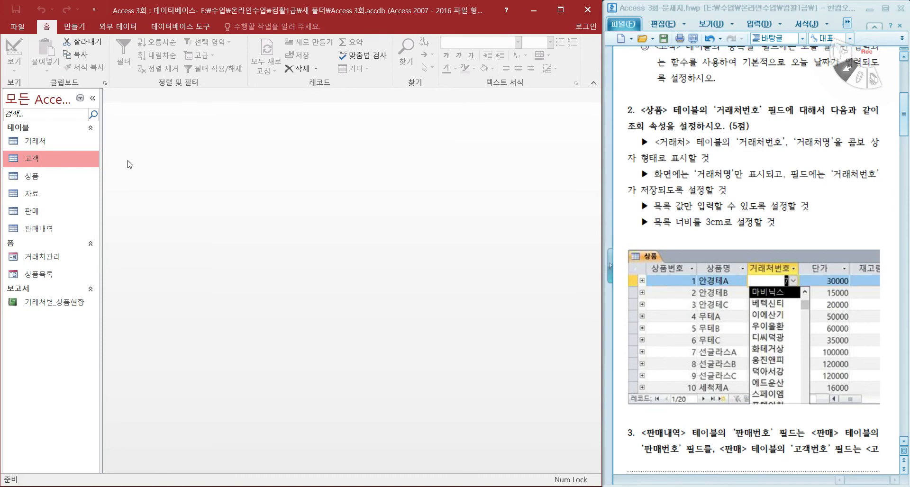
click(46, 178)
right_click(47, 180)
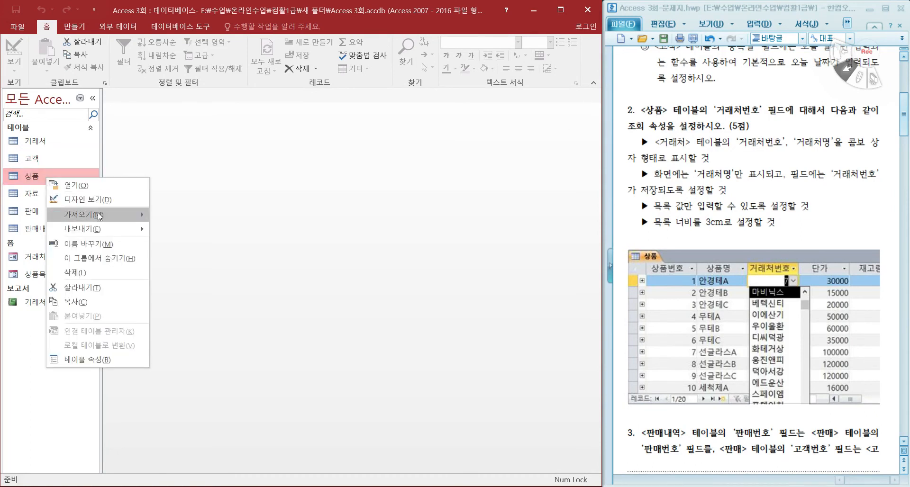
click(71, 200)
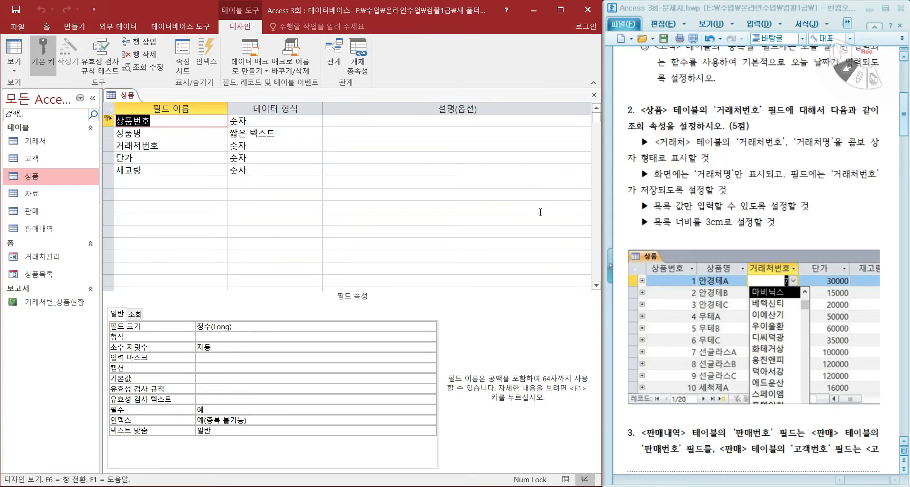
drag(629, 126, 667, 127)
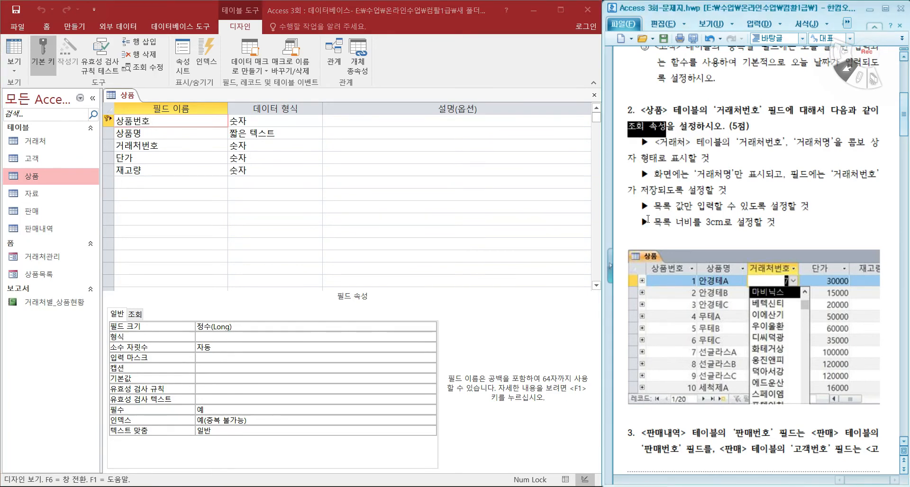
click(738, 111)
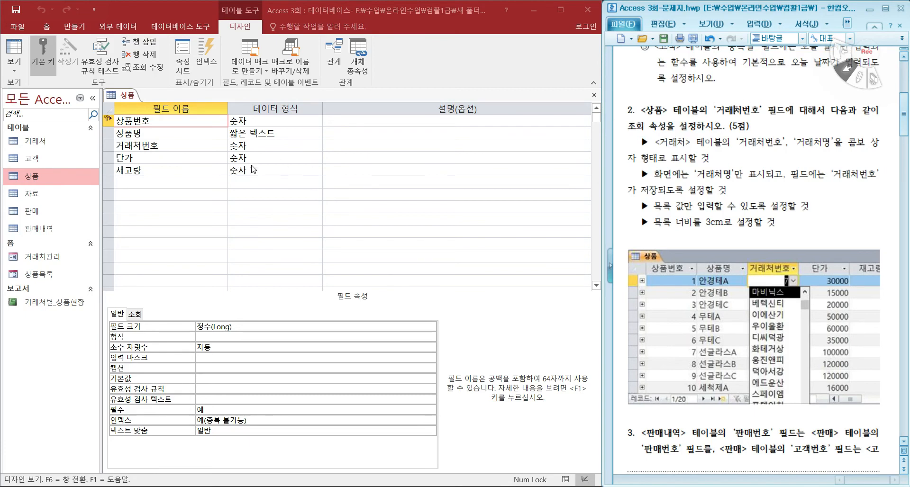
click(182, 144)
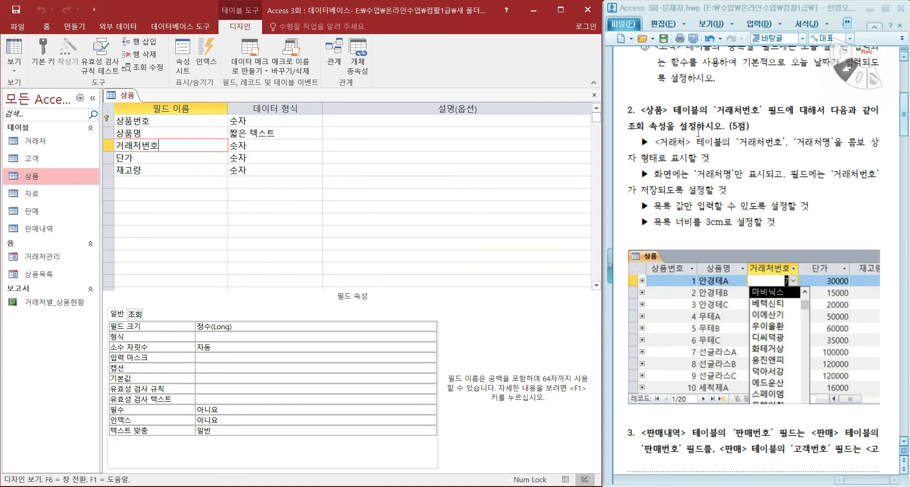
Step: Set the display control in the 거래처번호 field's lookup properties to 콤보 상자
drag(631, 131, 669, 128)
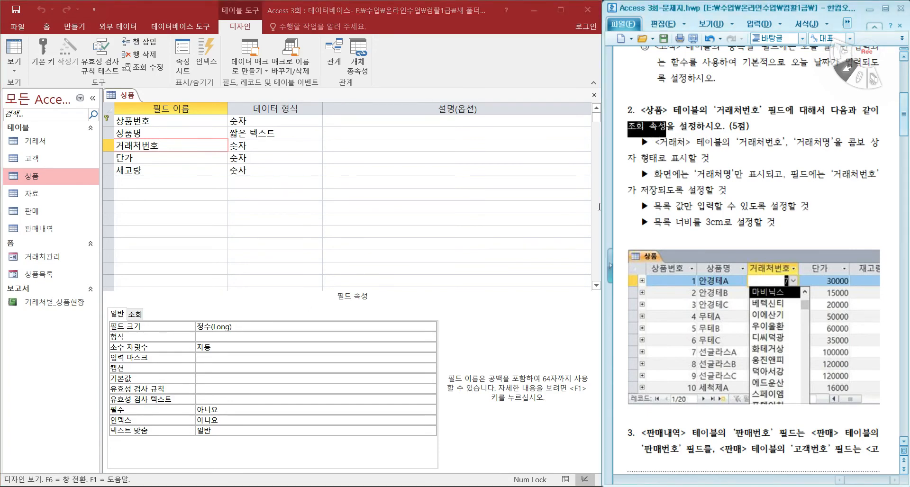
click(134, 316)
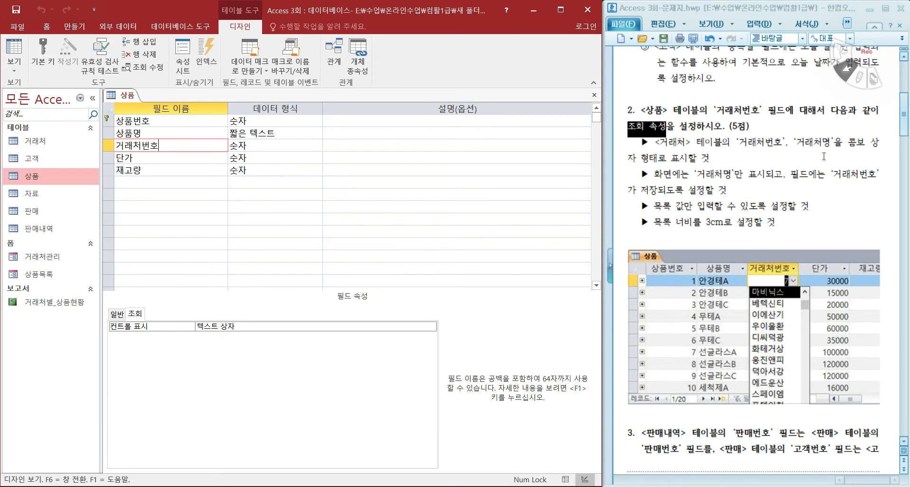
drag(849, 142, 656, 160)
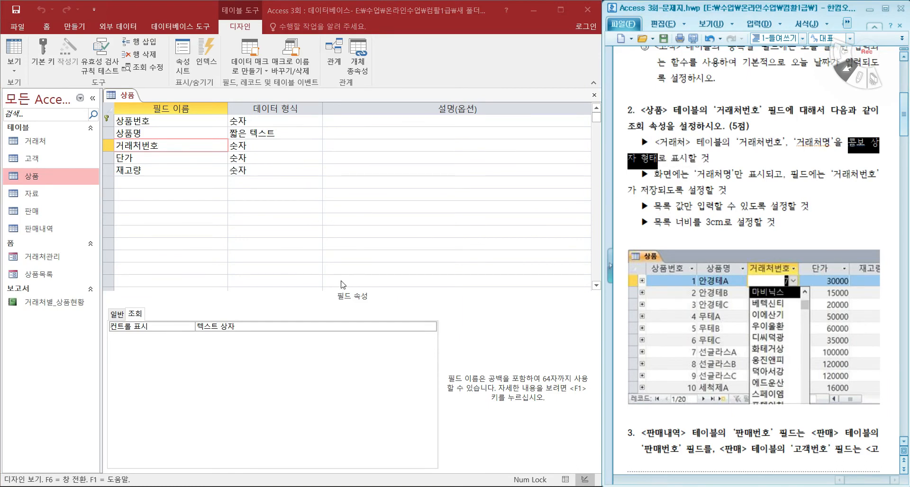
click(334, 325)
click(431, 326)
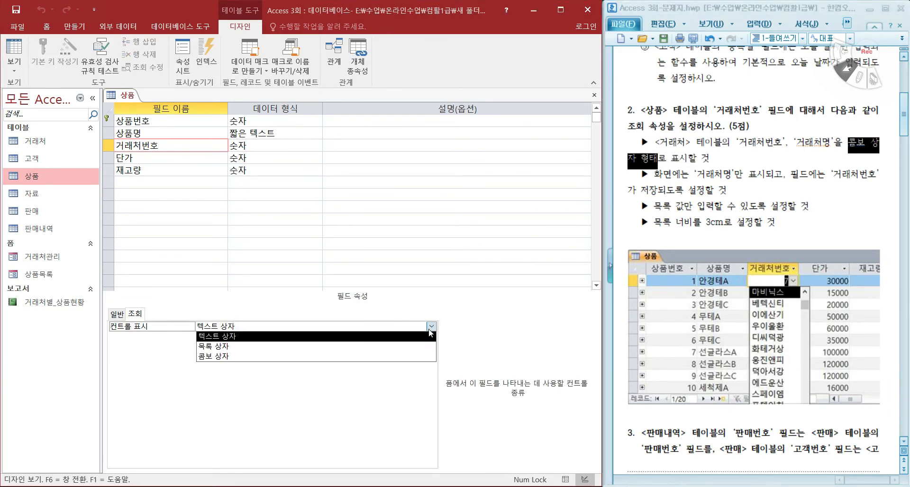
click(322, 356)
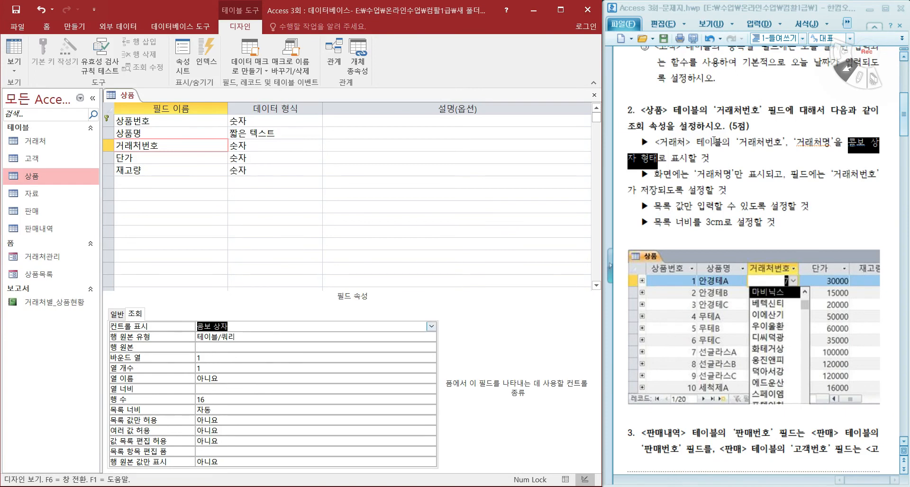
Step: Build the lookup's row source query from the 거래처 table with the 거래처번호 and 거래처명 fields, and save it to the property
click(848, 141)
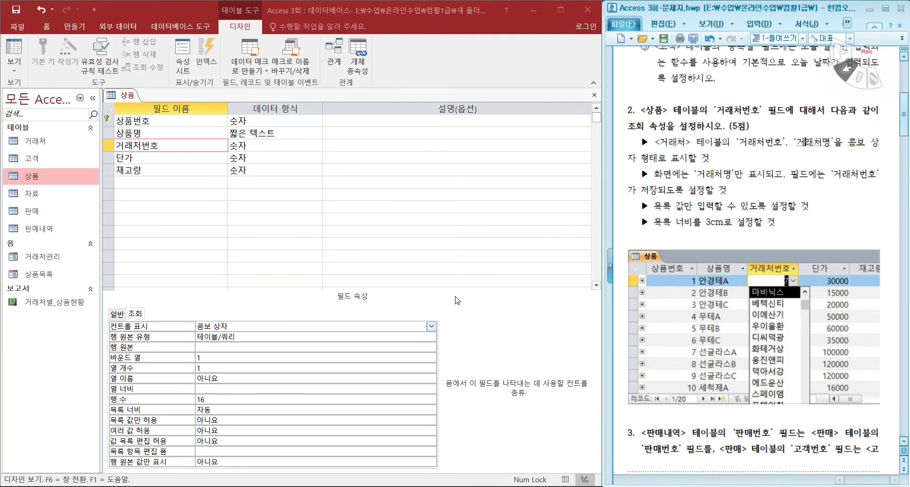
click(206, 351)
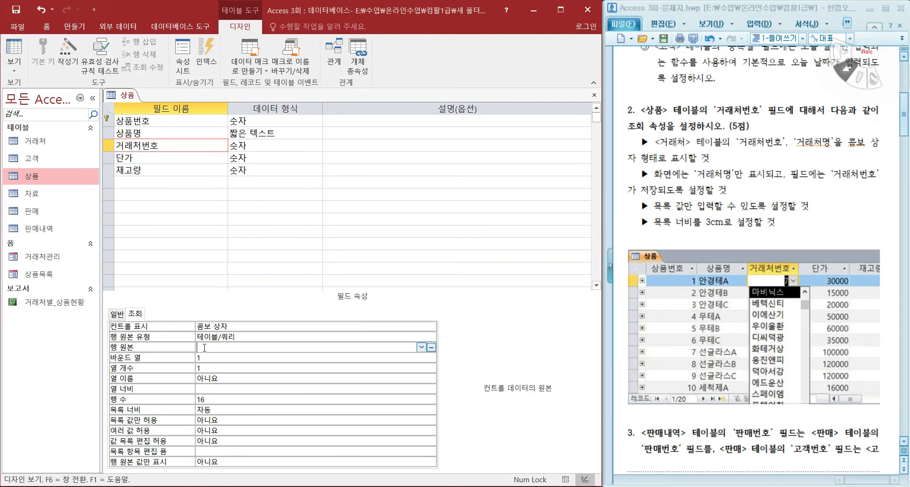
click(431, 348)
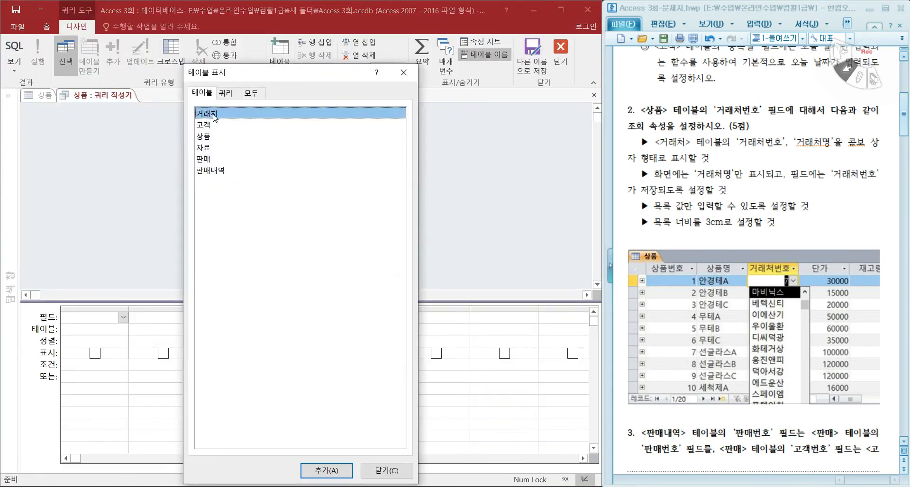
double_click(213, 117)
click(404, 72)
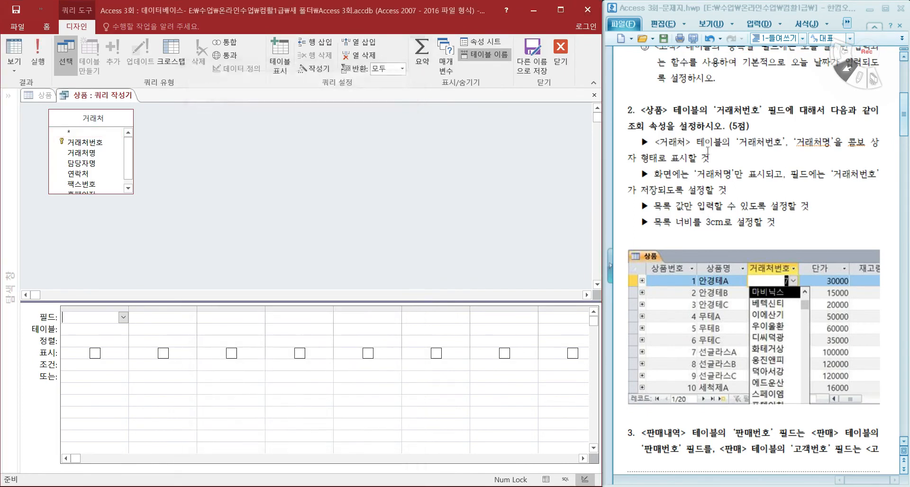
double_click(91, 143)
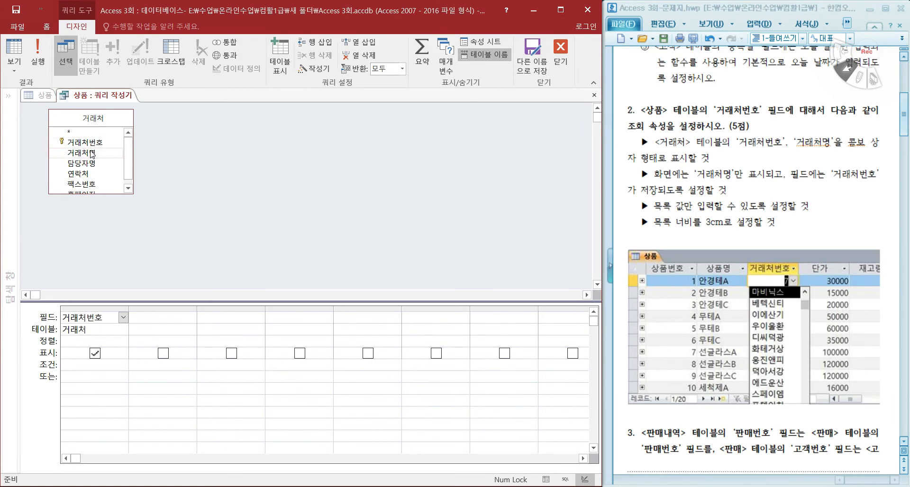
double_click(91, 152)
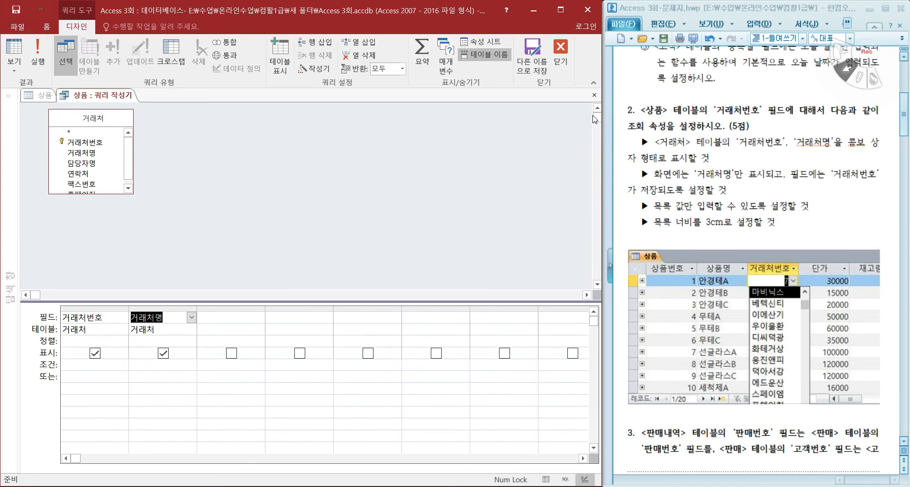
click(595, 96)
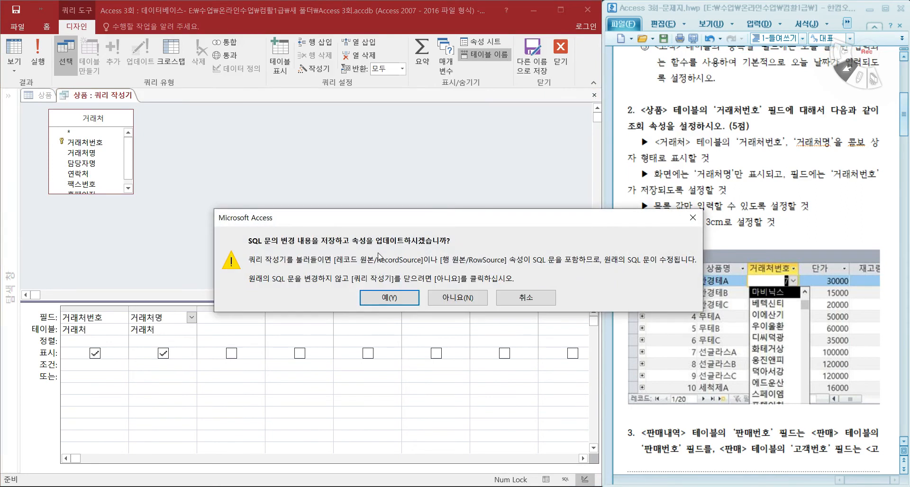
click(389, 298)
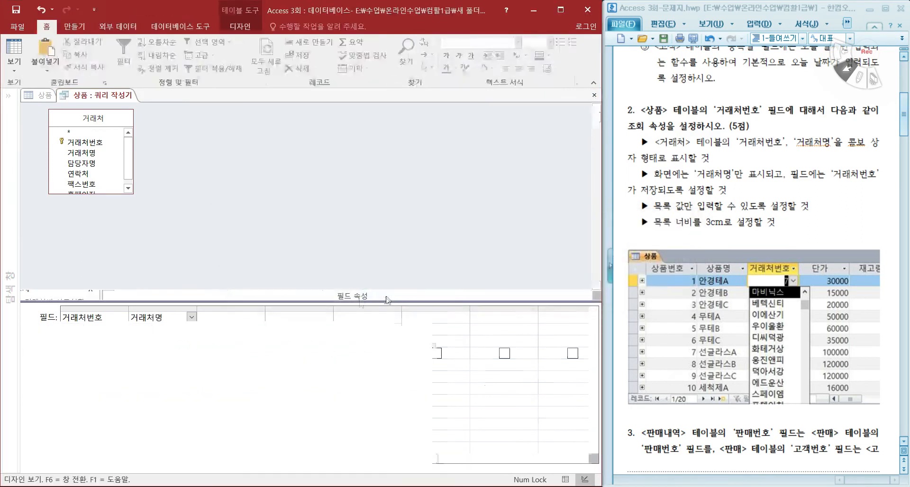
click(390, 352)
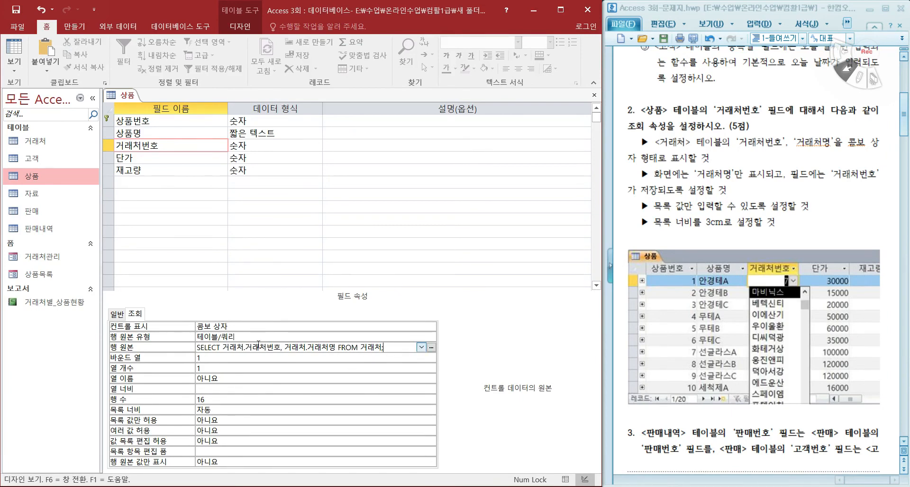
Step: Set the lookup's column count to 2 and check the bound column against the requirement to store 거래처번호
drag(738, 142, 833, 141)
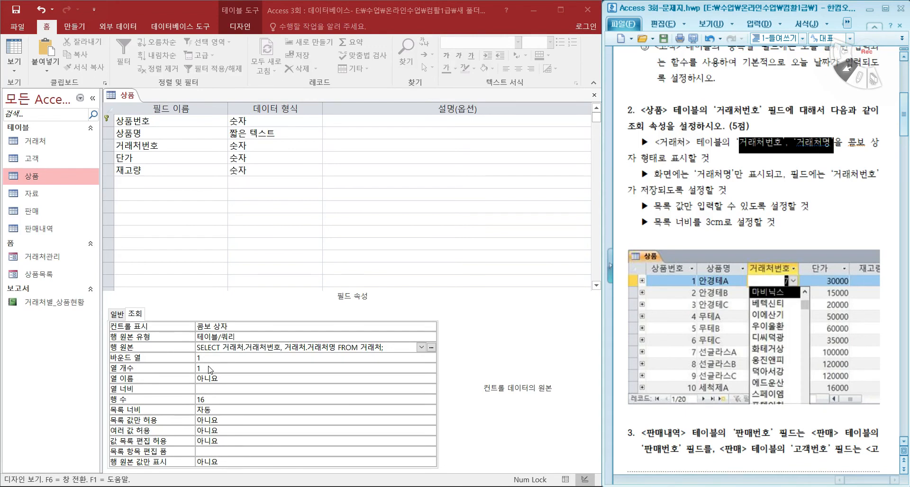
click(181, 364)
text(2)
key(Return)
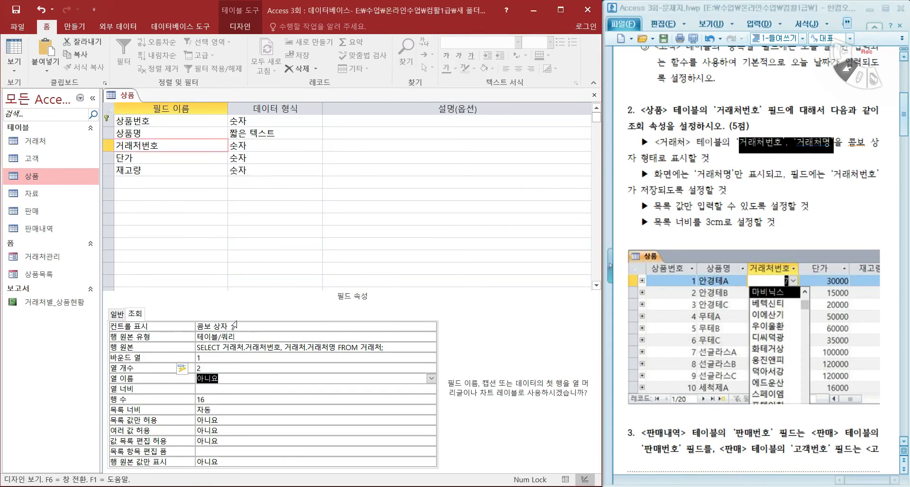
click(732, 141)
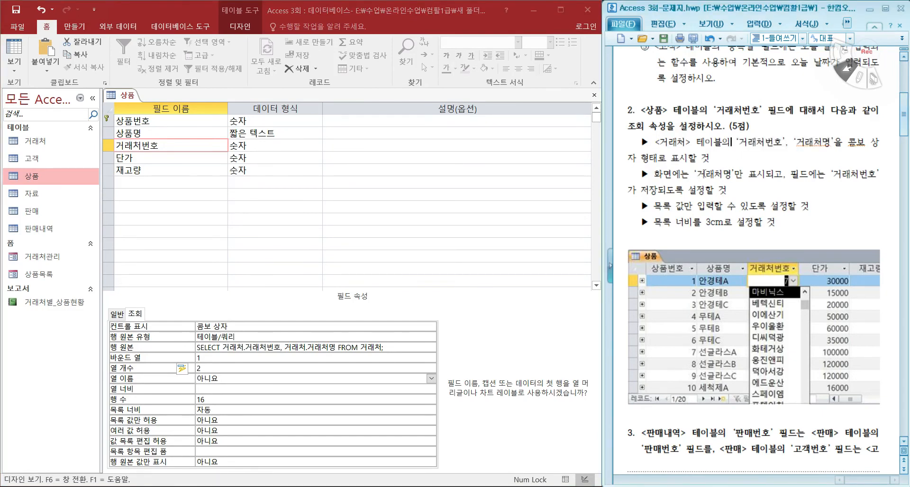
drag(658, 167, 656, 192)
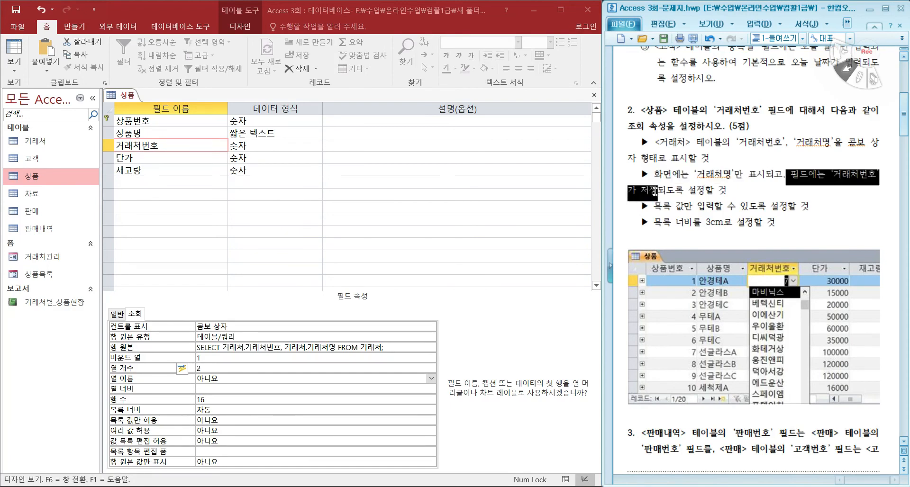
drag(740, 141, 830, 142)
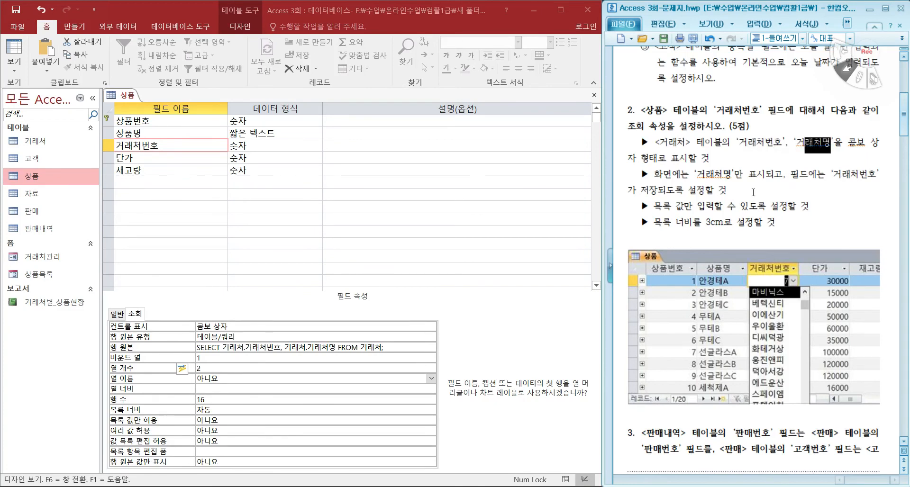
drag(740, 142, 782, 142)
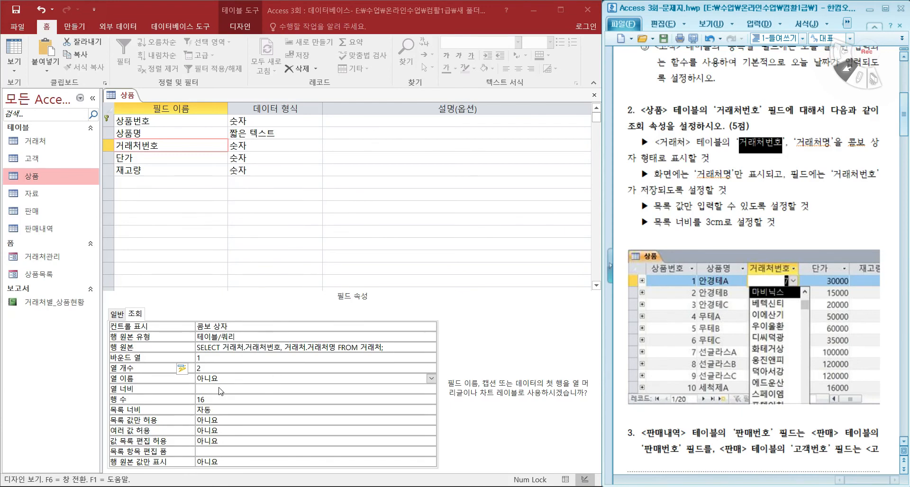
click(211, 358)
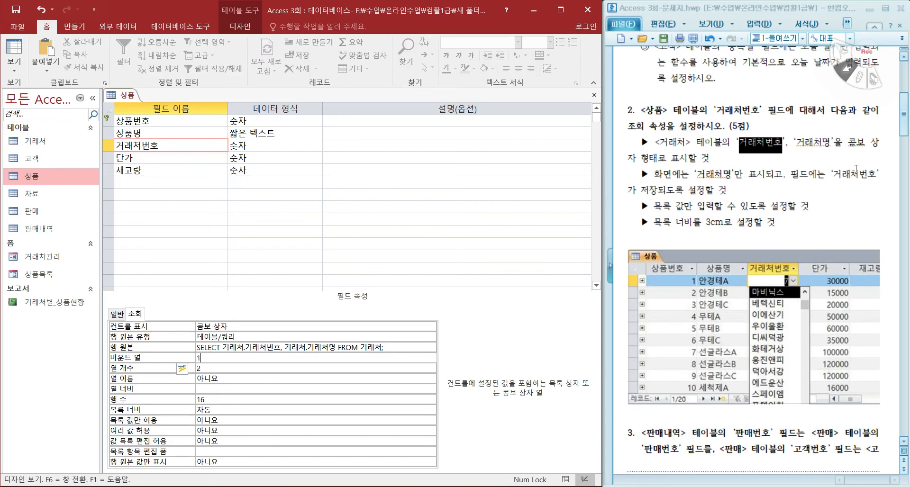
Step: Set the list width of the 거래처번호 lookup to 3 cm
drag(655, 174, 763, 174)
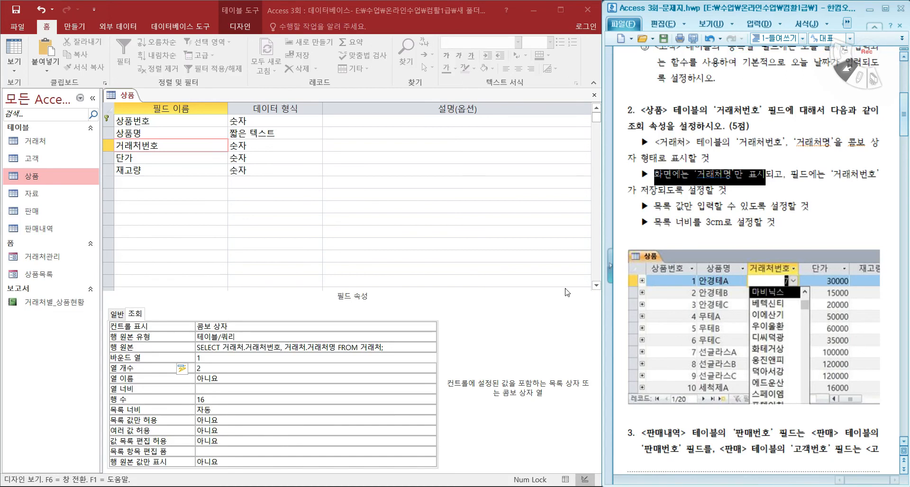
click(216, 414)
double_click(218, 412)
text(3)
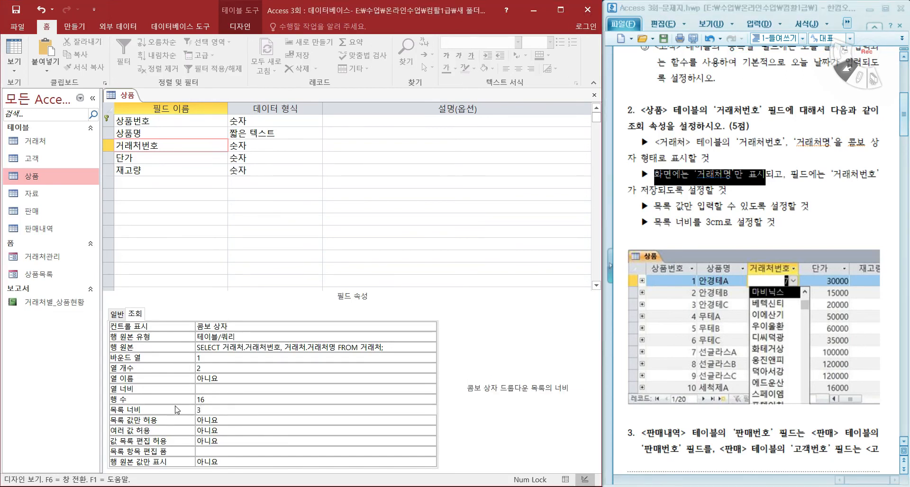
key(Return)
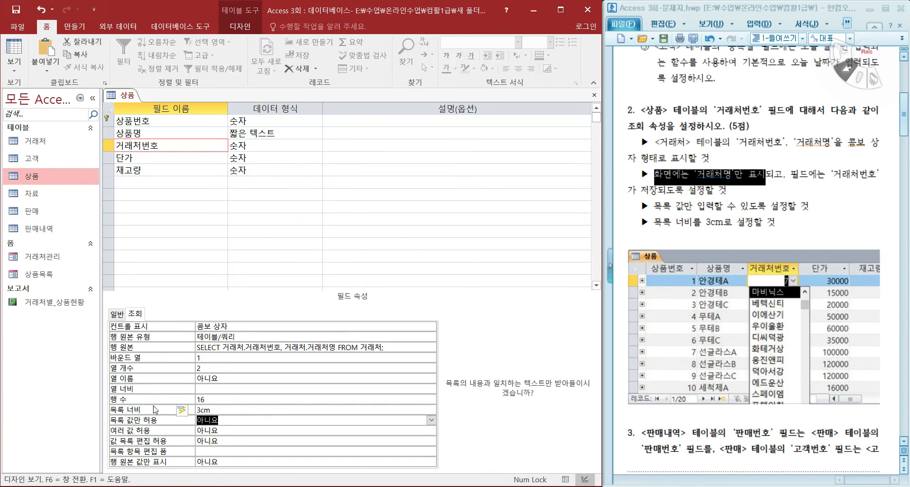
click(230, 410)
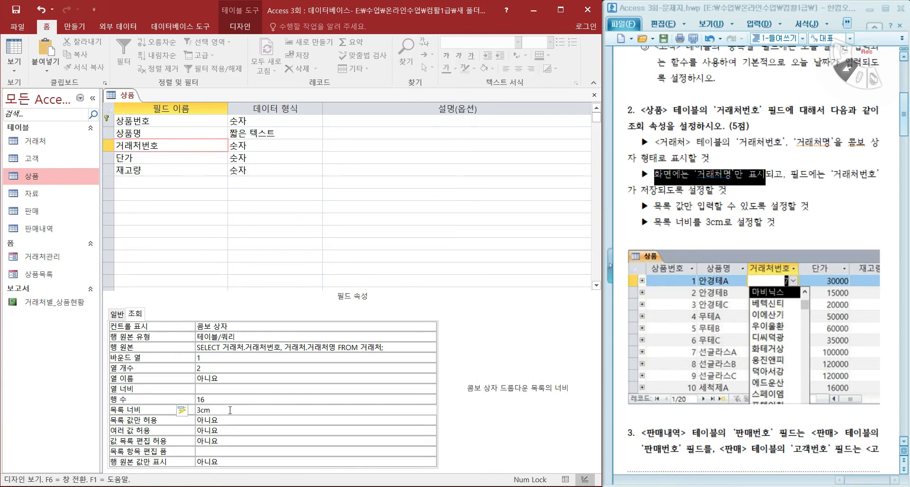
Step: Set the column widths of the 거래처번호 lookup to 0cm;3cm so only 거래처명 is displayed
click(213, 390)
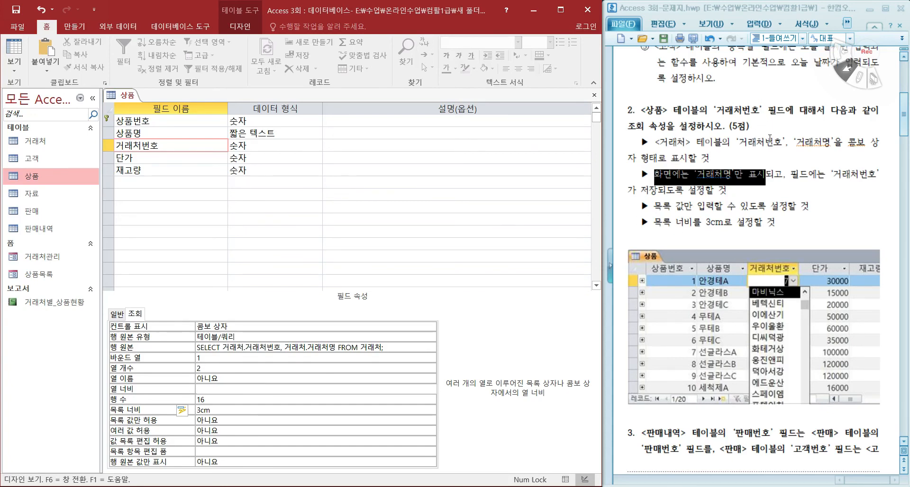
text(0;3)
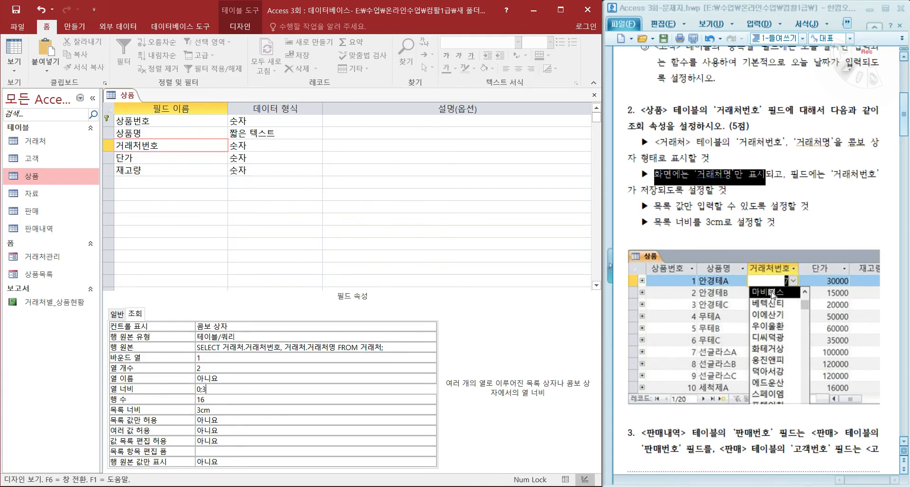
key(Return)
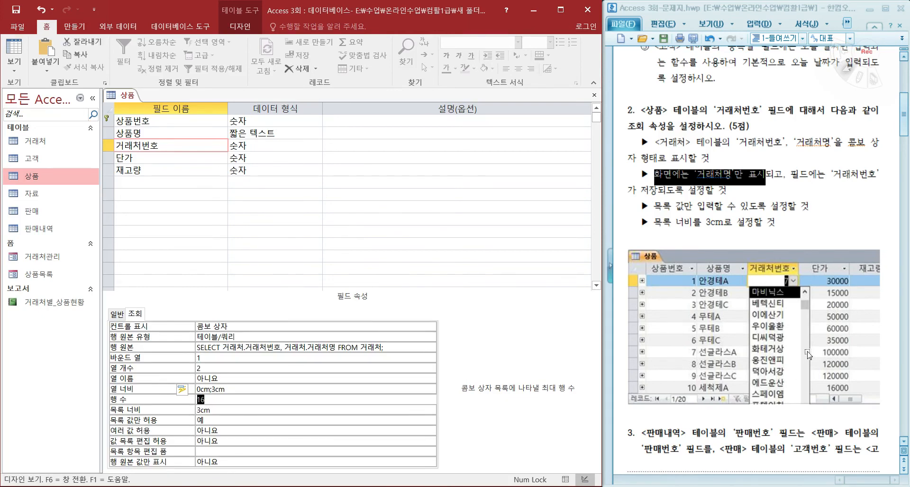
click(236, 390)
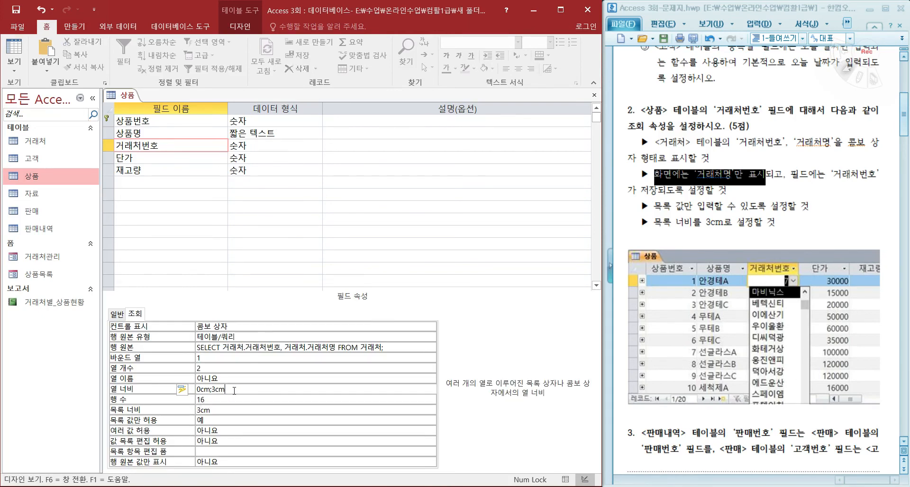
Step: Check the 목록 값만 허용 property against the list-values-only requirement and save the 상품 table design
drag(655, 206, 806, 208)
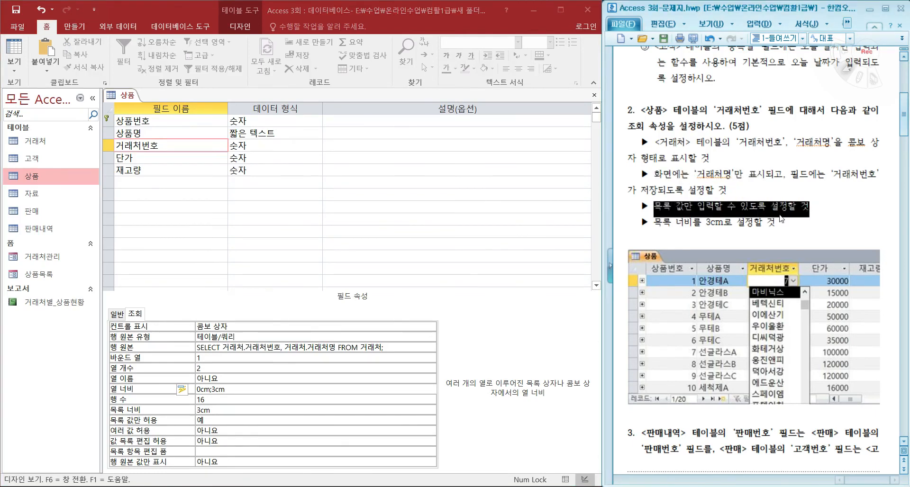
click(217, 420)
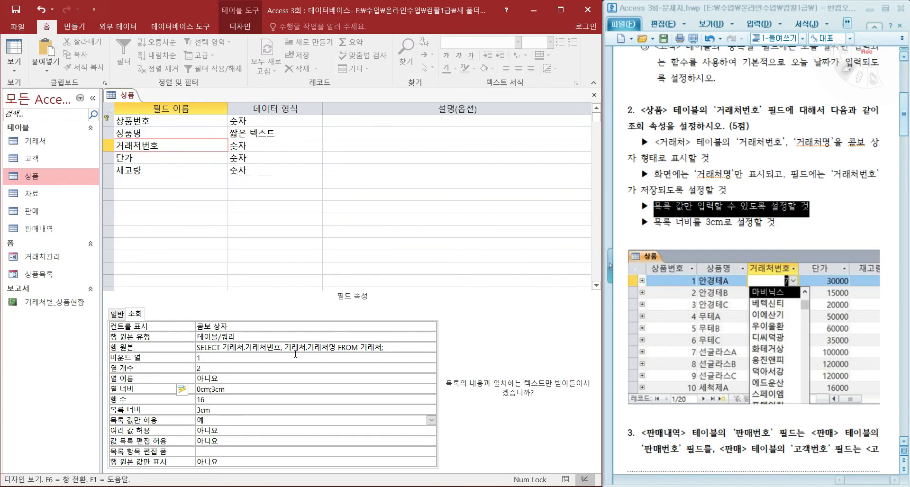
click(16, 10)
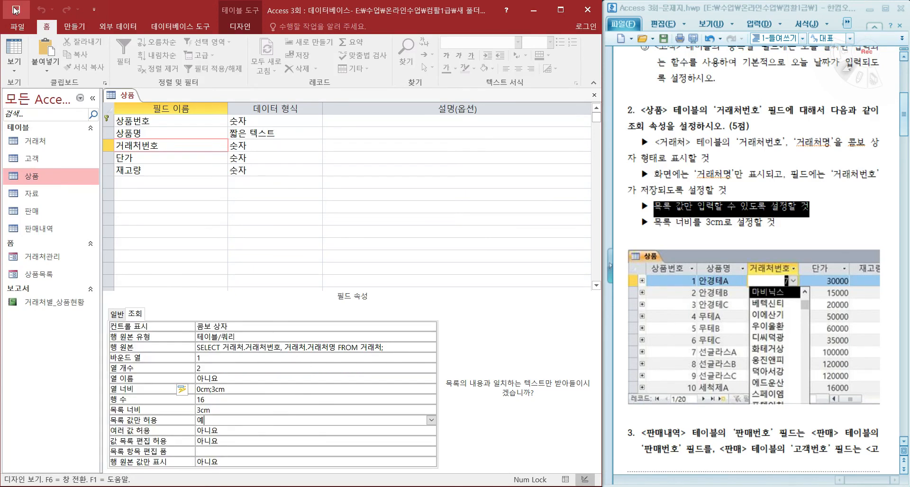
Step: Inspect the 거래처번호 combo list of the first record in the 상품 table's datasheet, and close the table
click(22, 46)
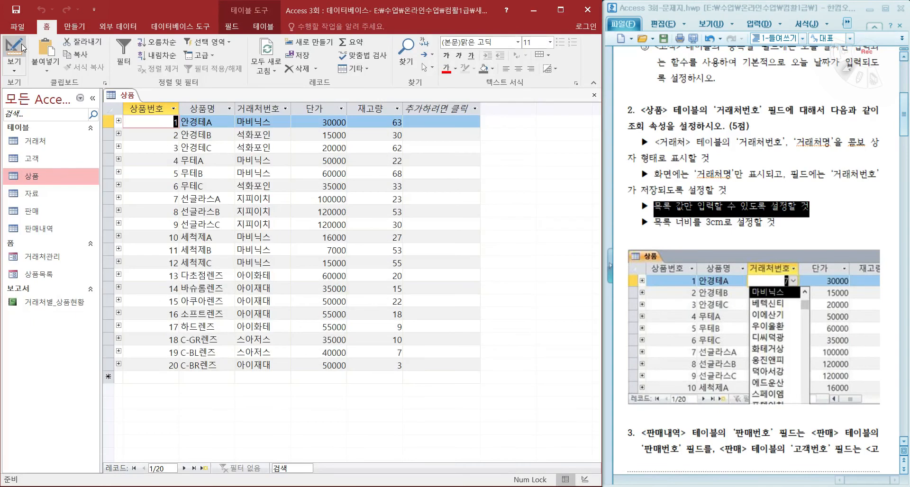
click(255, 122)
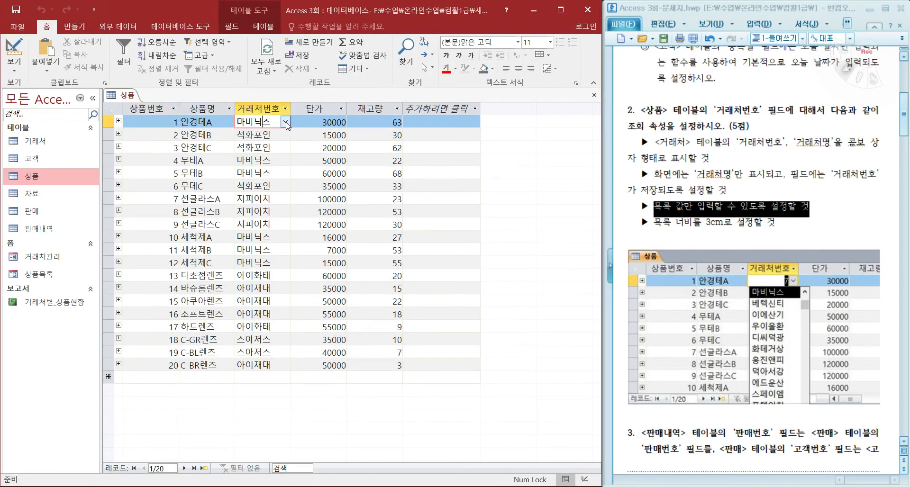
click(285, 123)
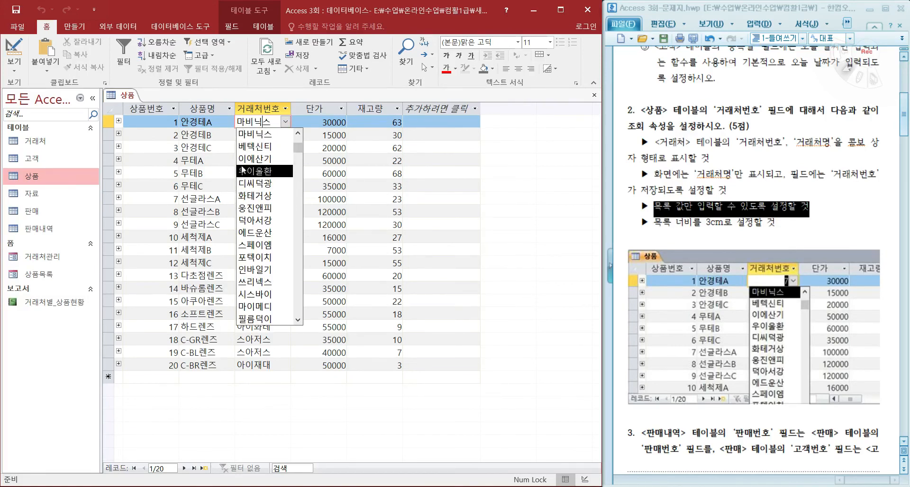
click(284, 124)
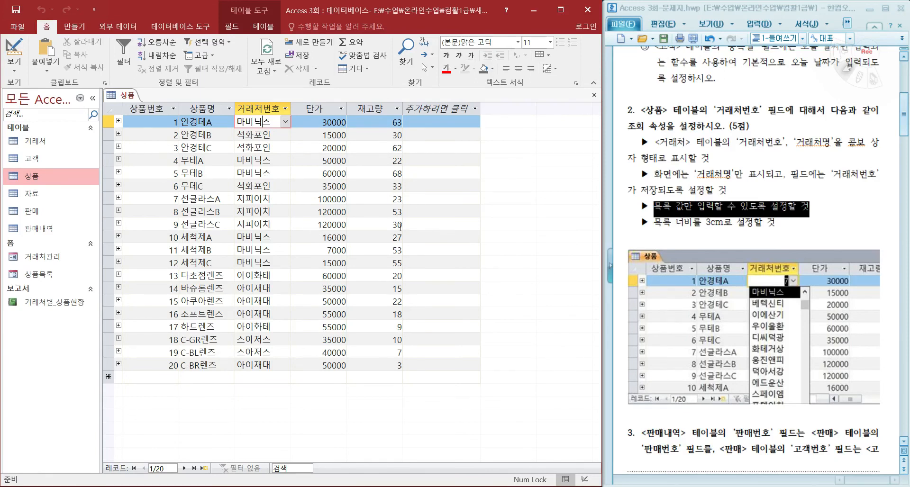
click(592, 97)
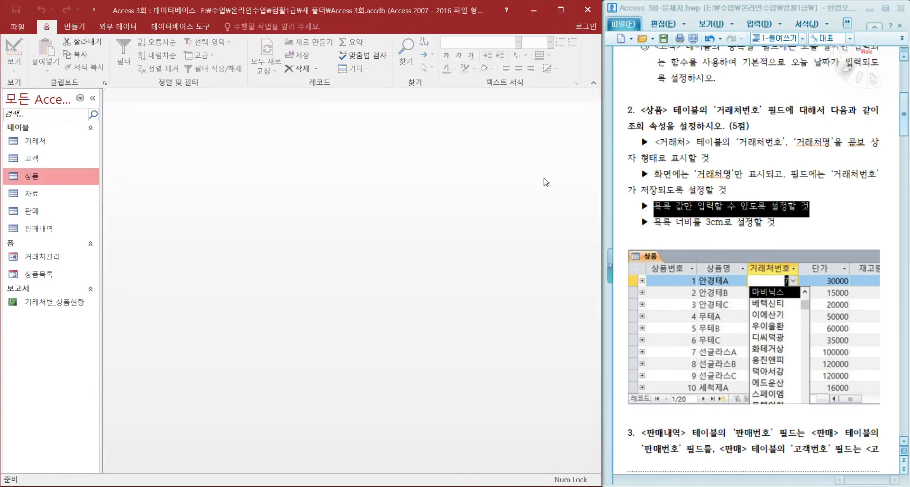
Step: Open the database relationships, add the 판매 and 고객 tables, and arrange them beside 판매내역
scroll(664, 280, down, 10)
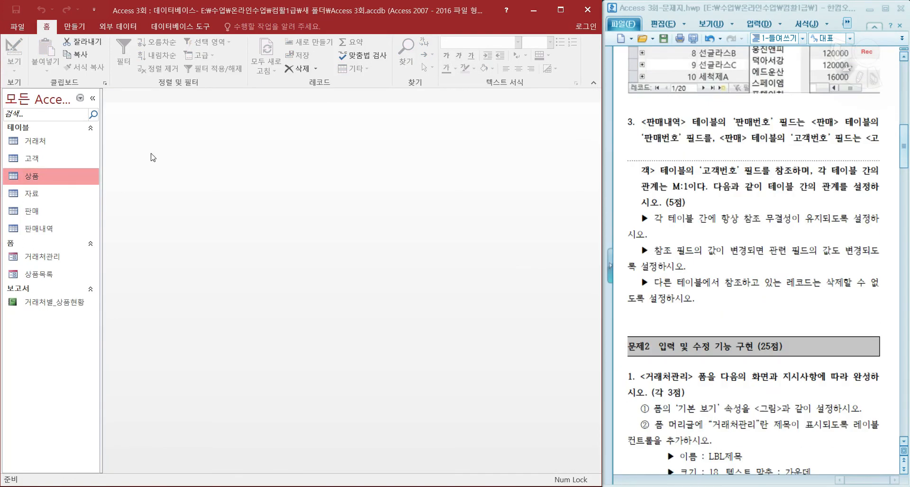
click(164, 29)
click(116, 58)
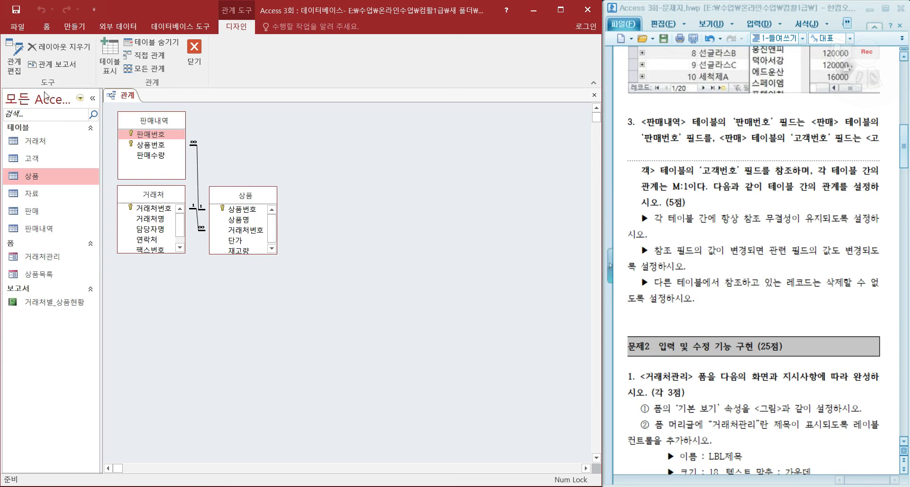
click(109, 59)
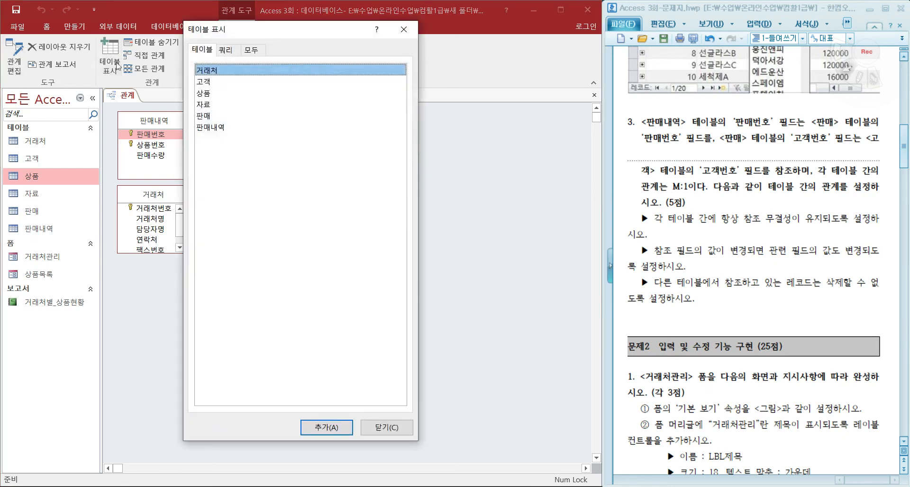
click(209, 116)
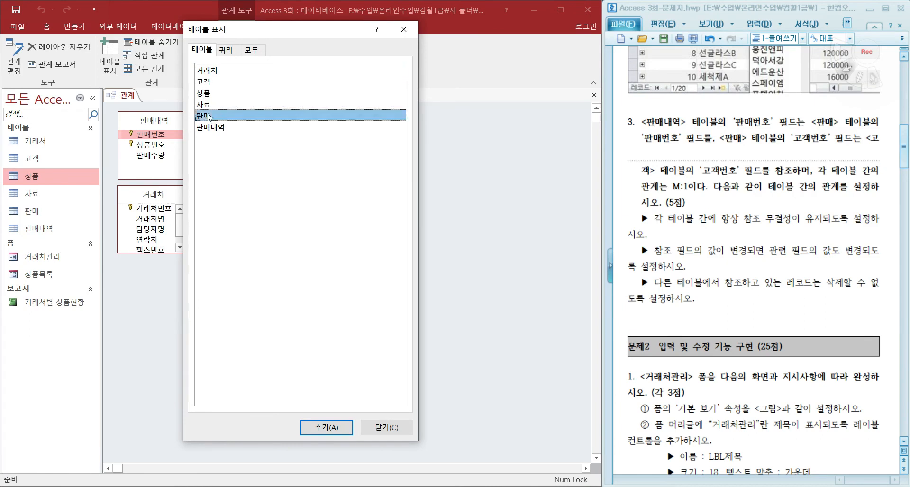
double_click(212, 83)
click(404, 29)
drag(356, 124, 334, 121)
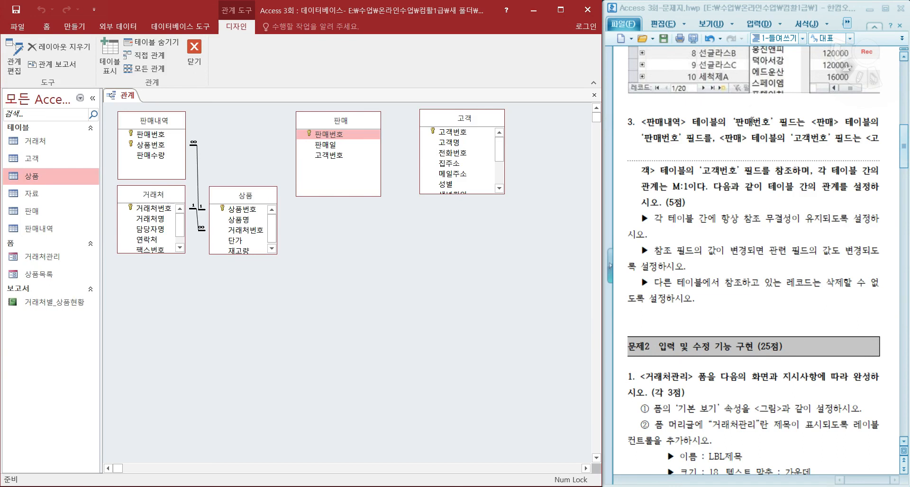
Step: Relate 판매내역 to 판매 on 판매번호, enforcing referential integrity and cascading updates to related fields
click(163, 121)
click(324, 122)
drag(151, 135, 332, 136)
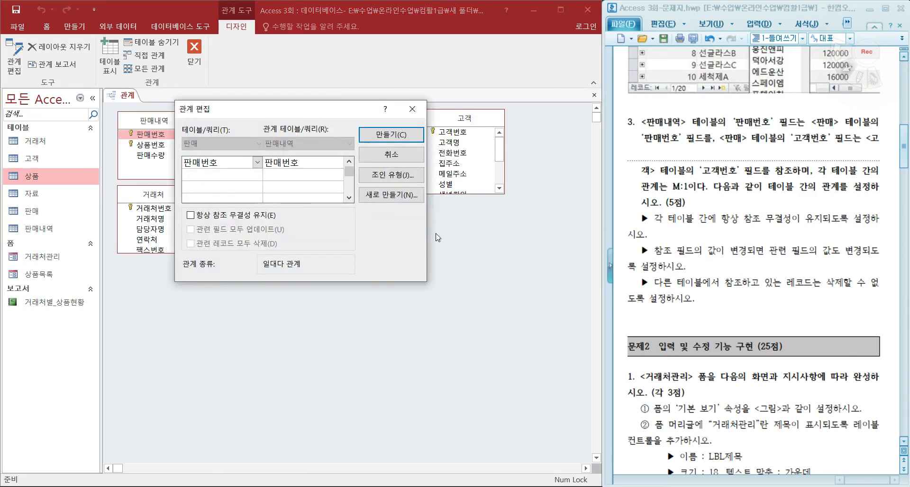
click(207, 215)
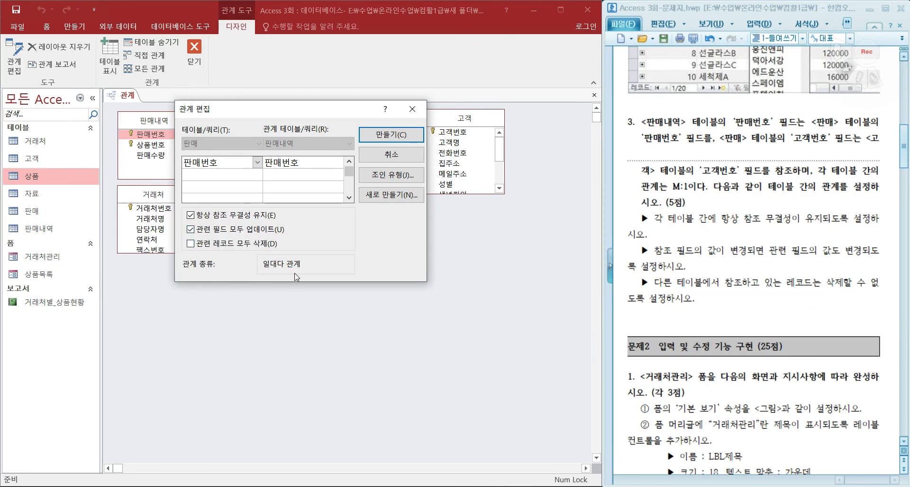
click(403, 136)
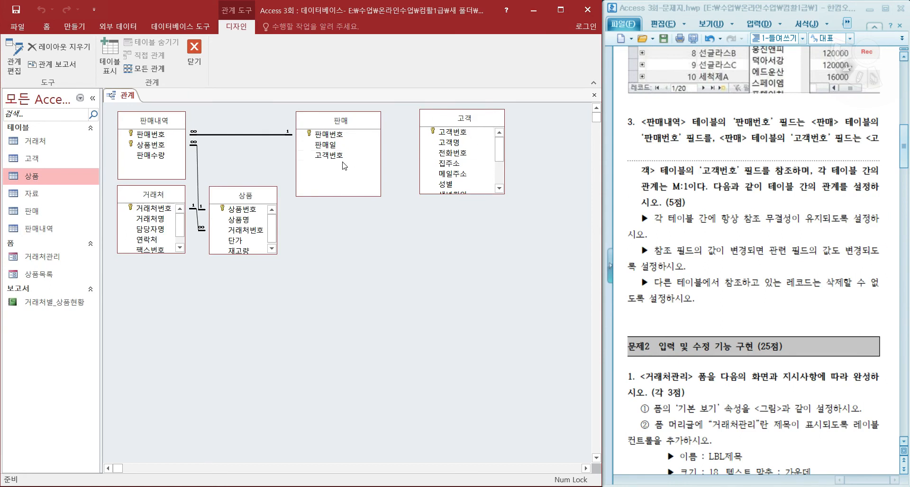
Step: Relate 판매 to 고객 on 고객번호, enforcing referential integrity and cascading updates to related fields
drag(339, 155, 450, 136)
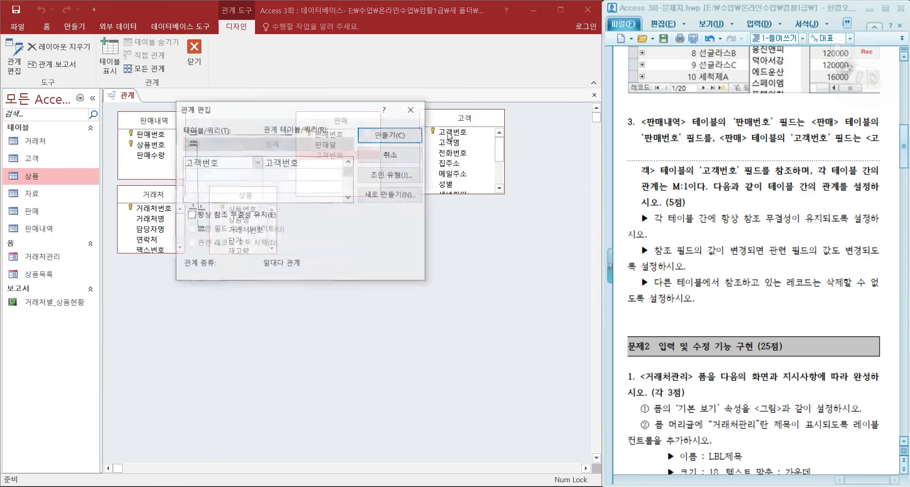
click(230, 215)
click(224, 230)
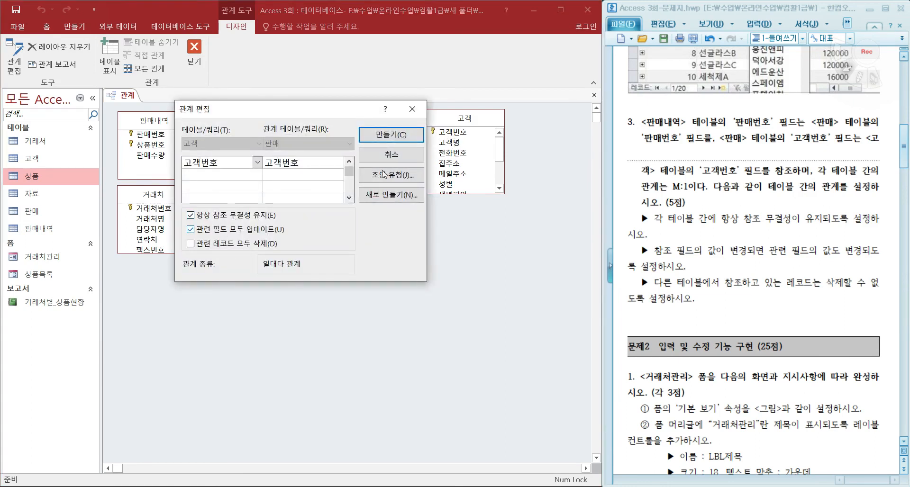
click(403, 135)
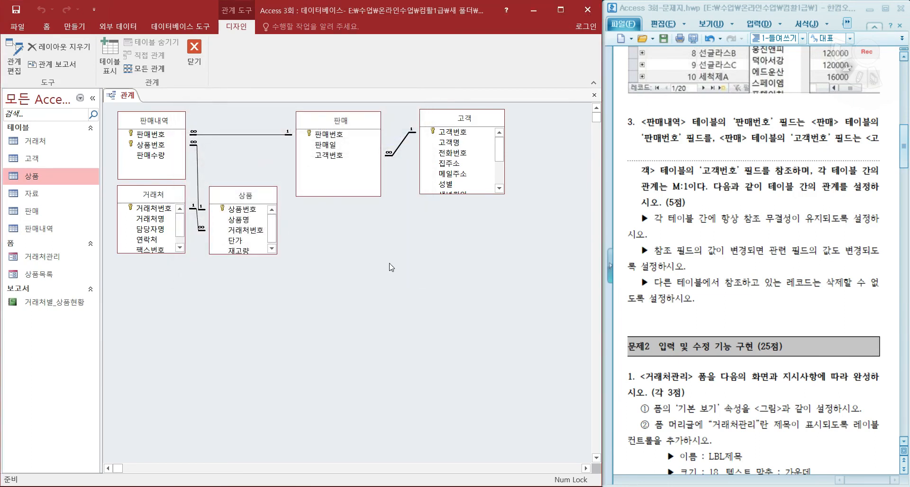
Step: Save the relationships layout, review the 문제1 requirements, and close the relationships view
click(20, 15)
scroll(672, 242, up, 15)
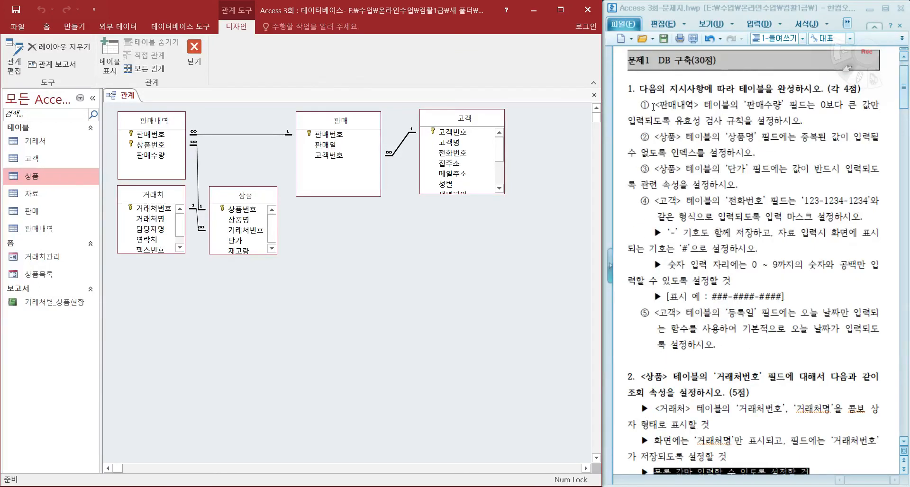
scroll(693, 277, down, 15)
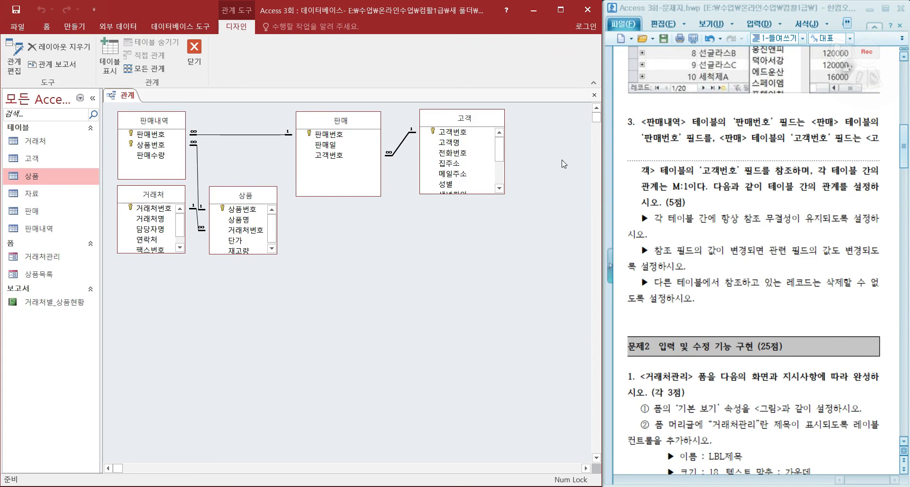
click(594, 95)
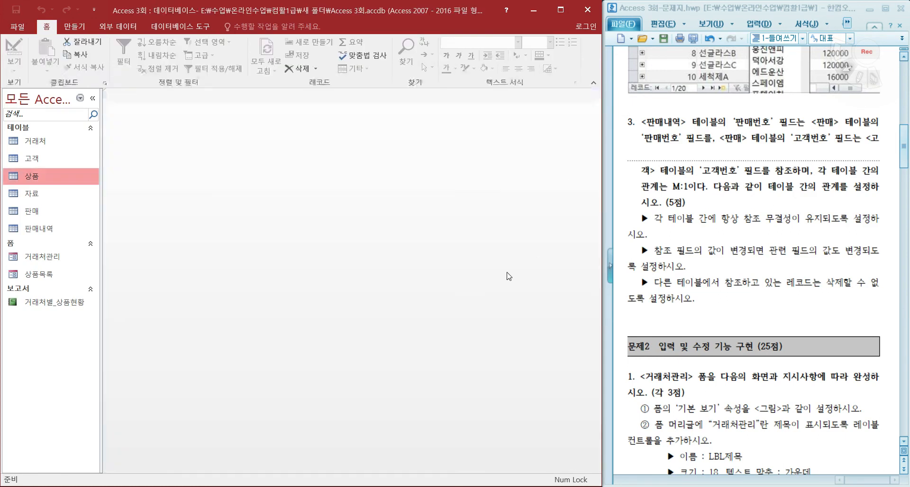